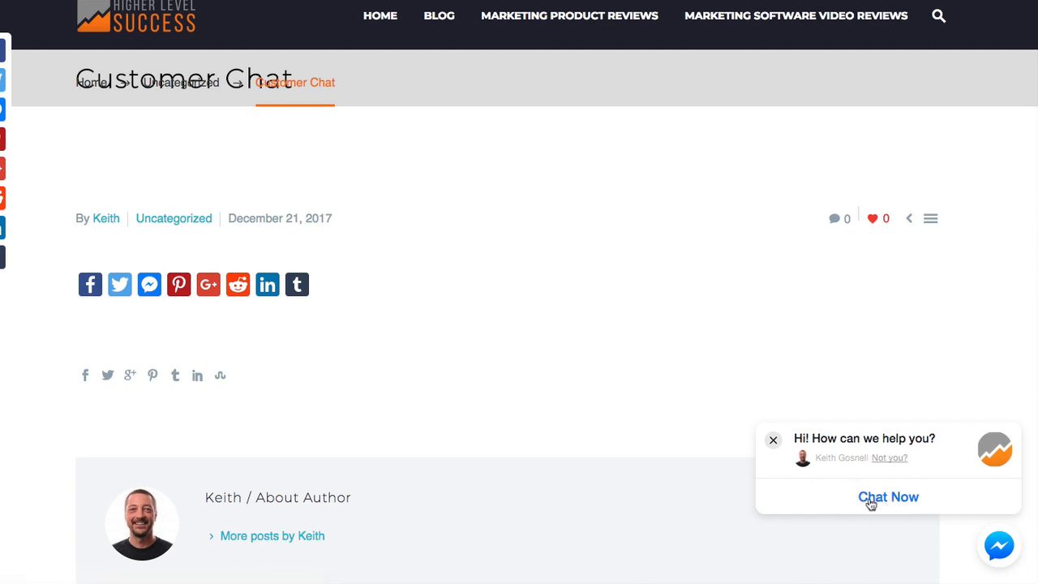
Switch to the Customer Chat test page, show the Messenger greeting and minimize it, and return to the Customer Chat plugin list.
{"action": "left_click", "coordinate": [776, 442]}
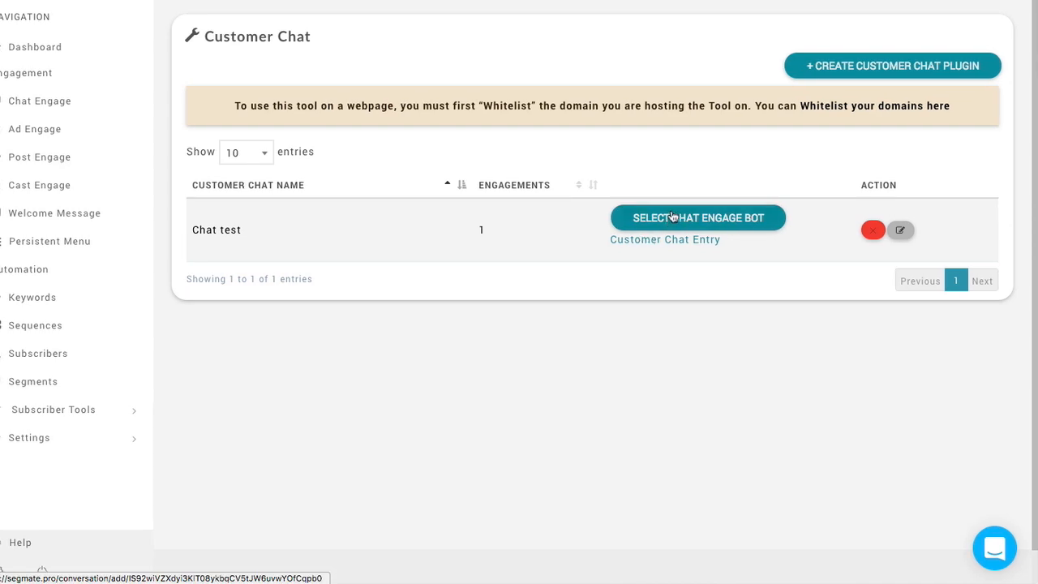
{"action": "key", "text": "ctrl+Tab"}
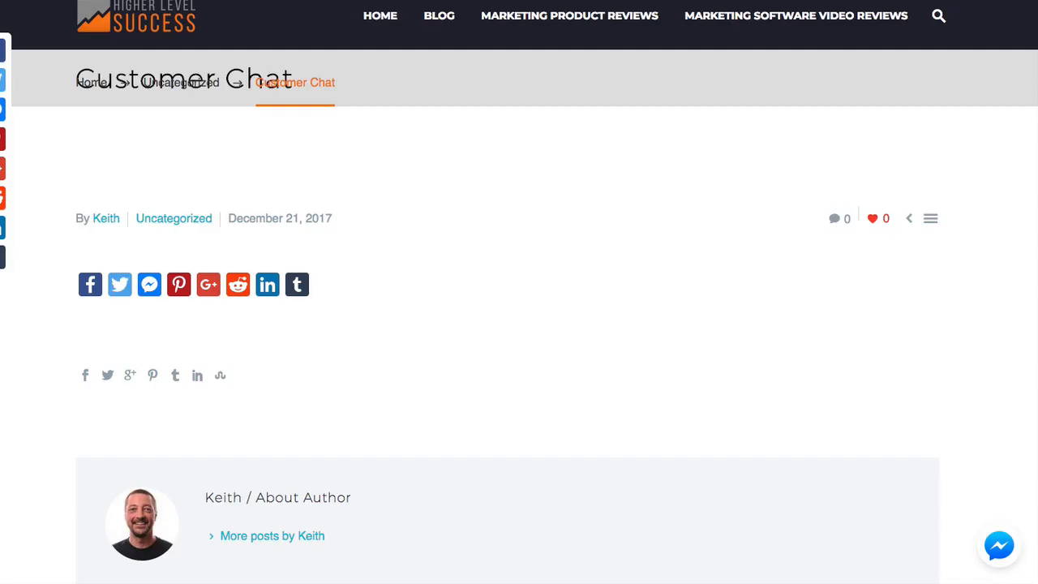
{"action": "left_click", "coordinate": [1001, 549]}
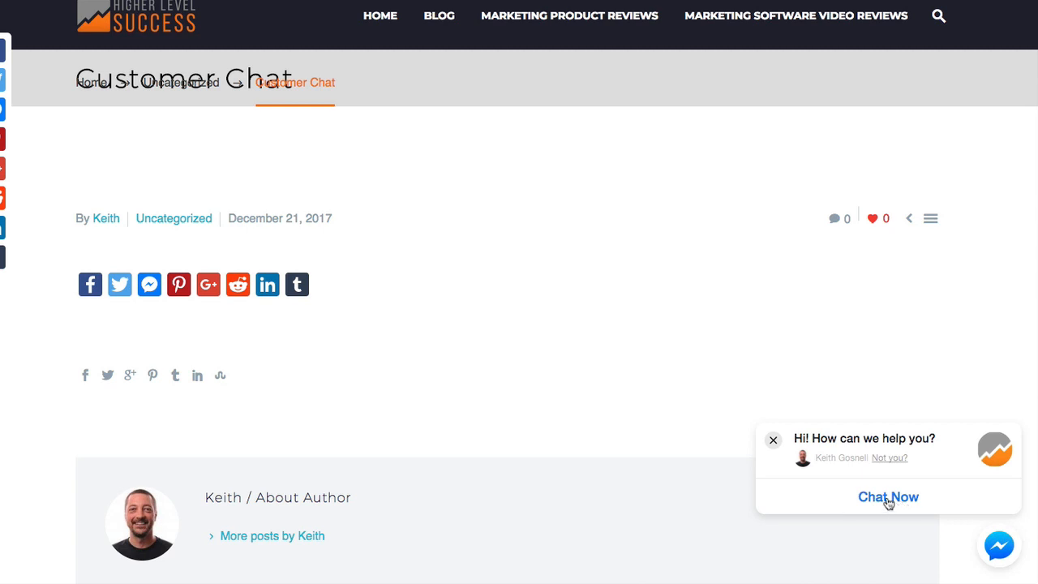
{"action": "left_click", "coordinate": [773, 440]}
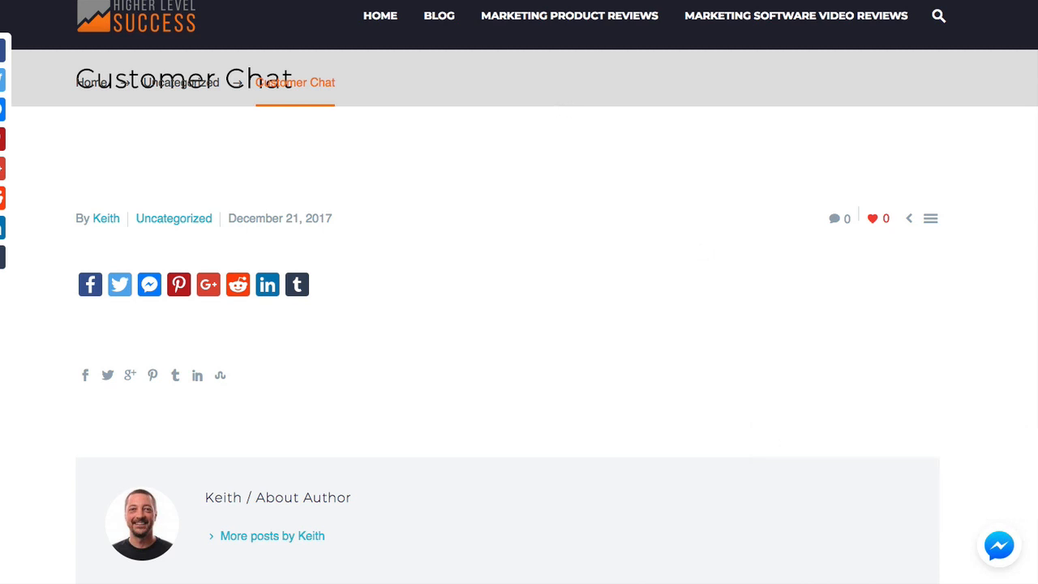
{"action": "key", "text": "ctrl+Tab"}
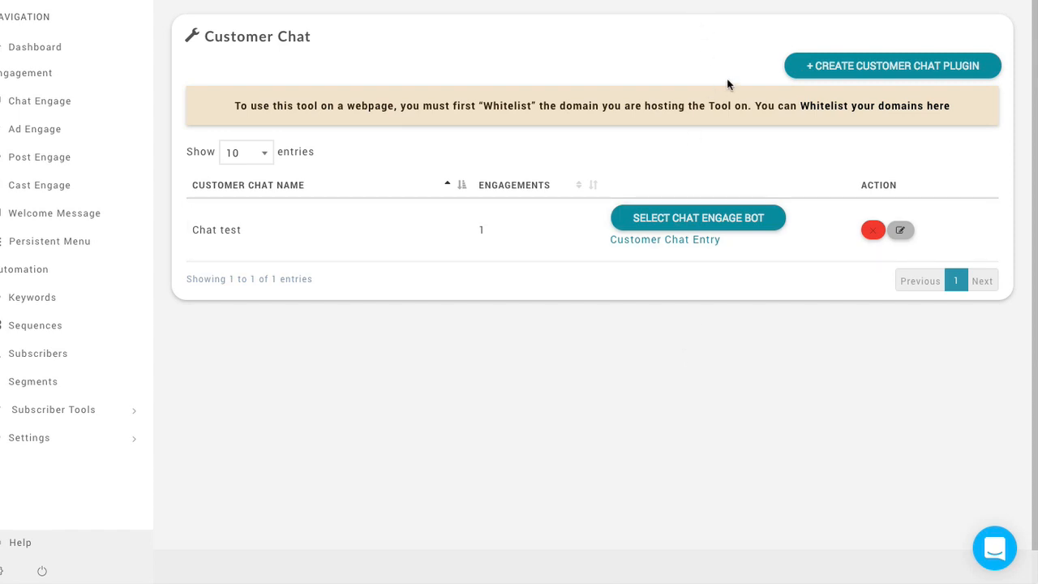
Look at where domain whitelisting is found in the settings, and expand the subscriber tools.
{"action": "scroll", "coordinate": [728, 84], "scroll_direction": "down", "scroll_amount": 1}
{"action": "scroll", "coordinate": [728, 84], "scroll_direction": "up", "scroll_amount": 1}
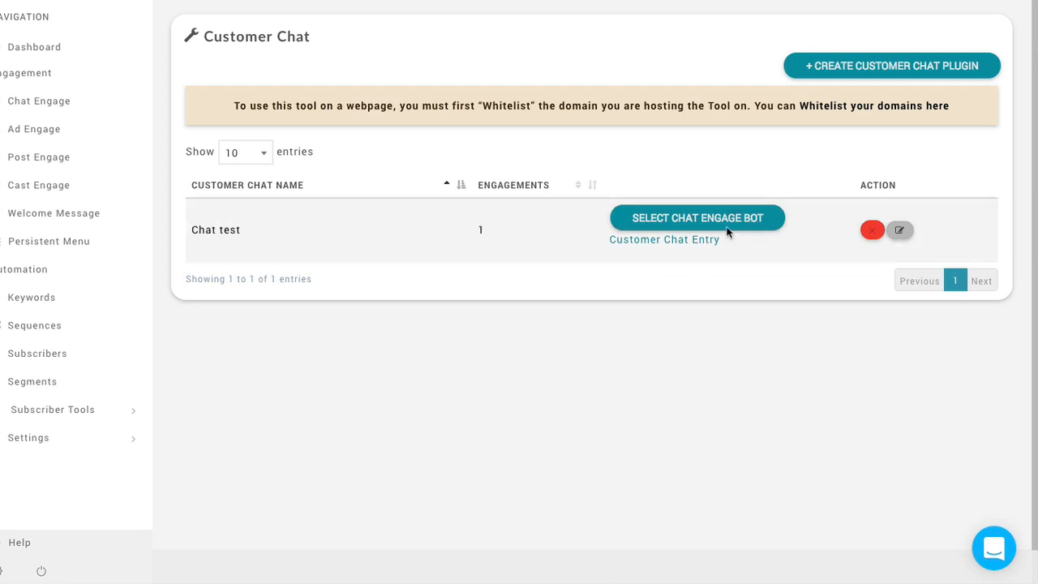
{"action": "left_click", "coordinate": [65, 409]}
{"action": "left_click", "coordinate": [70, 411]}
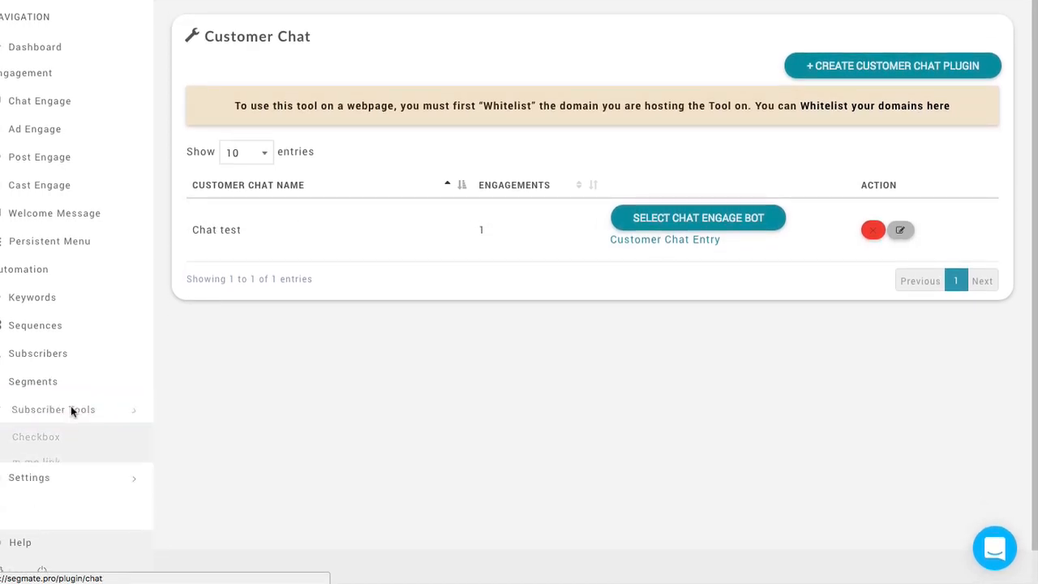
{"action": "left_click", "coordinate": [46, 442]}
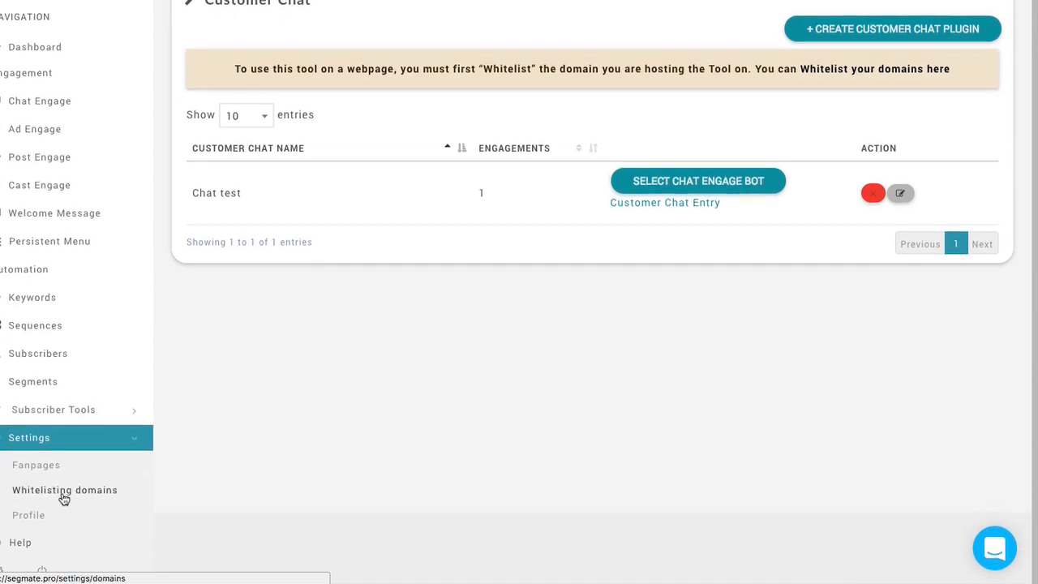
{"action": "left_click", "coordinate": [92, 412]}
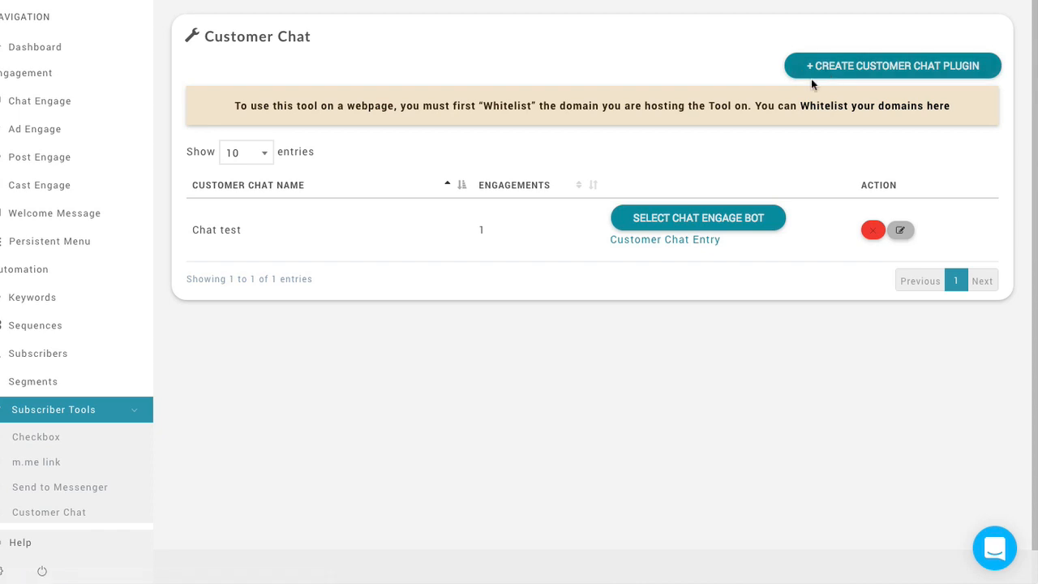
Open the Chat test plugin for editing and inspect its domain and the available display-minimized options.
{"action": "left_click", "coordinate": [901, 232]}
{"action": "scroll", "coordinate": [381, 162], "scroll_direction": "down", "scroll_amount": 1}
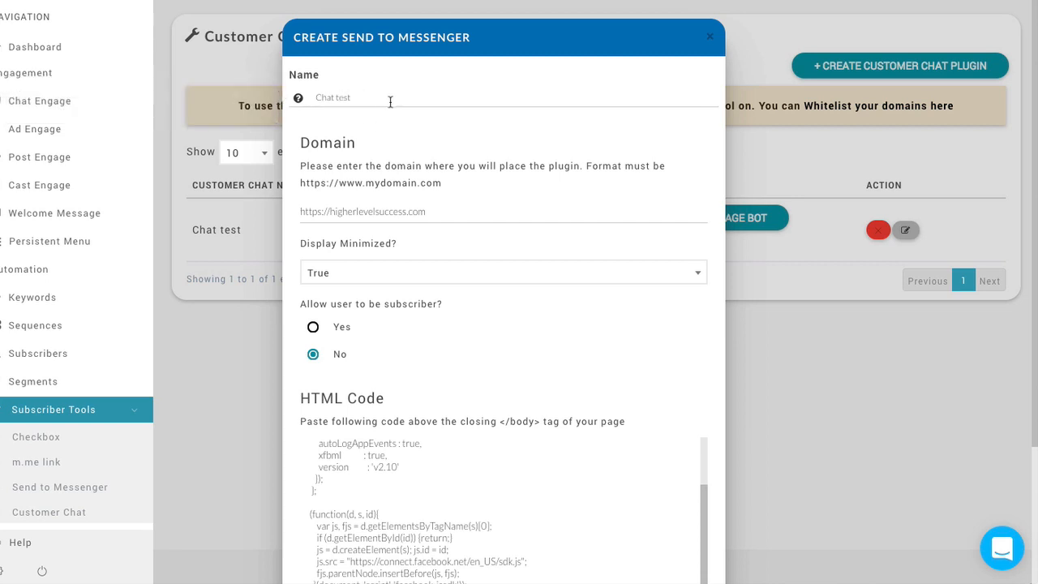
{"action": "scroll", "coordinate": [454, 154], "scroll_direction": "down", "scroll_amount": 1}
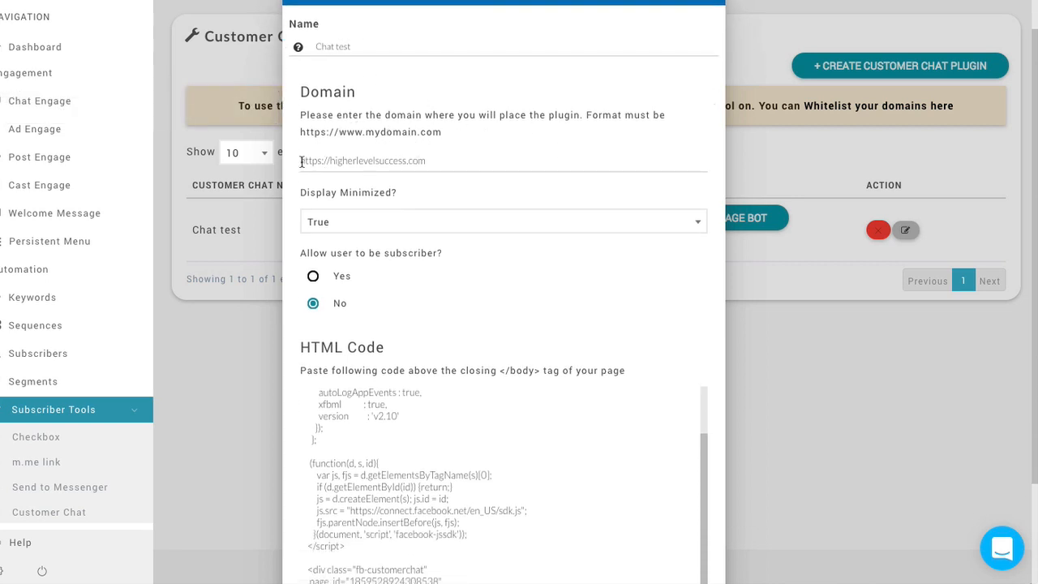
{"action": "left_click_drag", "start_coordinate": [301, 162], "coordinate": [385, 163]}
{"action": "left_click", "coordinate": [456, 164]}
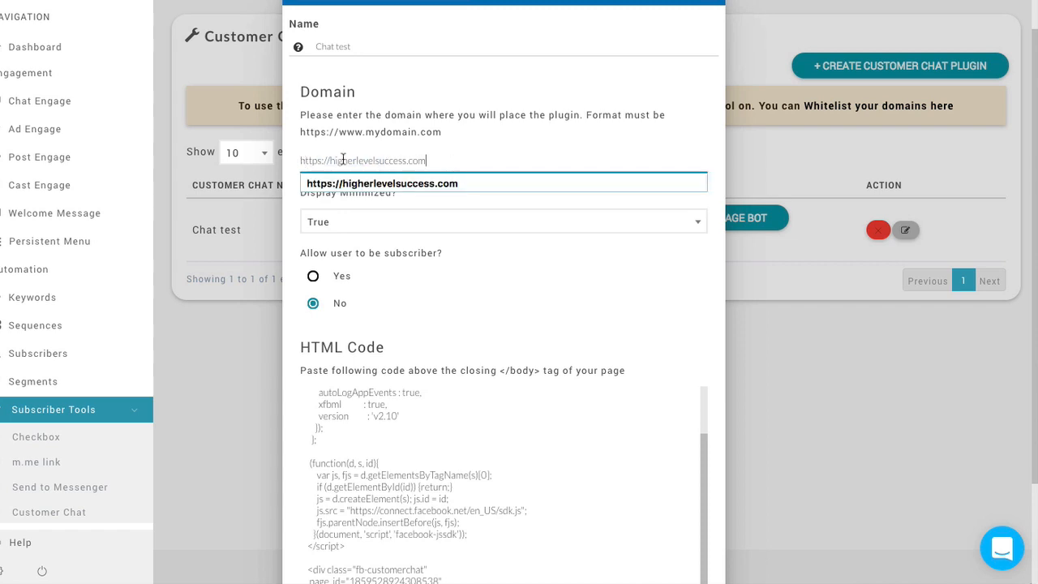
{"action": "left_click", "coordinate": [522, 119]}
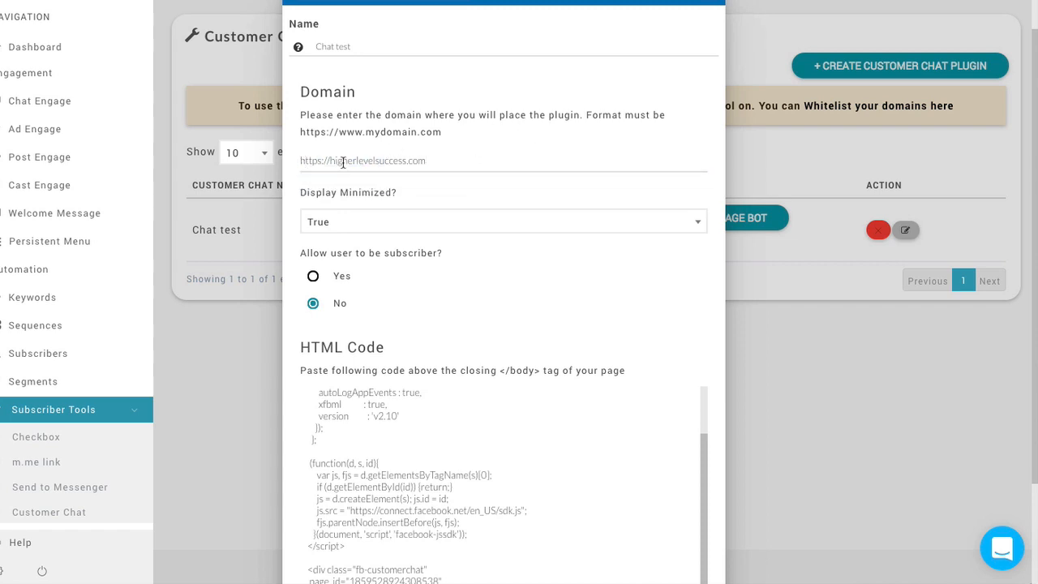
{"action": "left_click", "coordinate": [411, 230]}
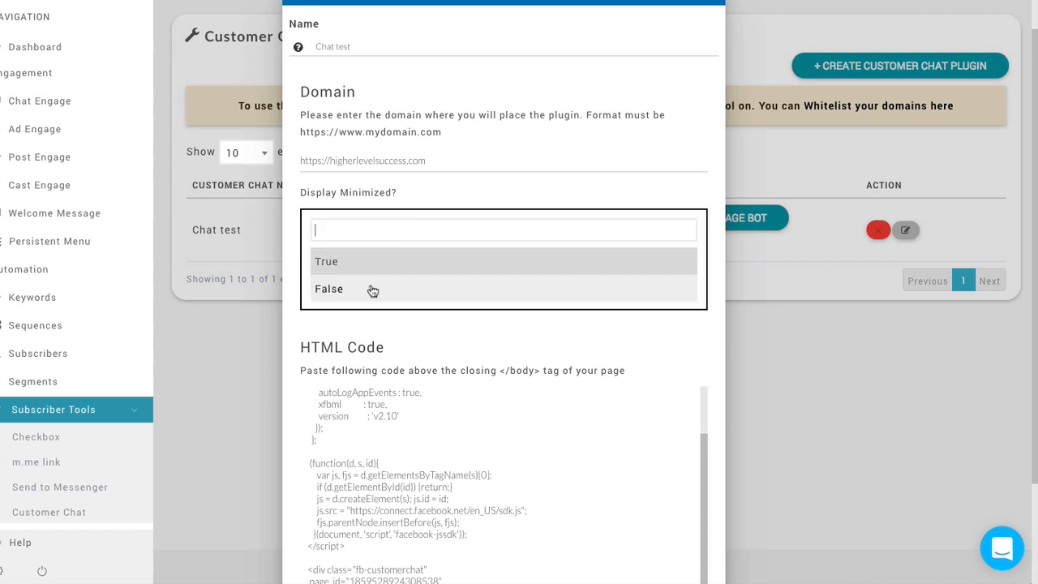
{"action": "left_click", "coordinate": [498, 151]}
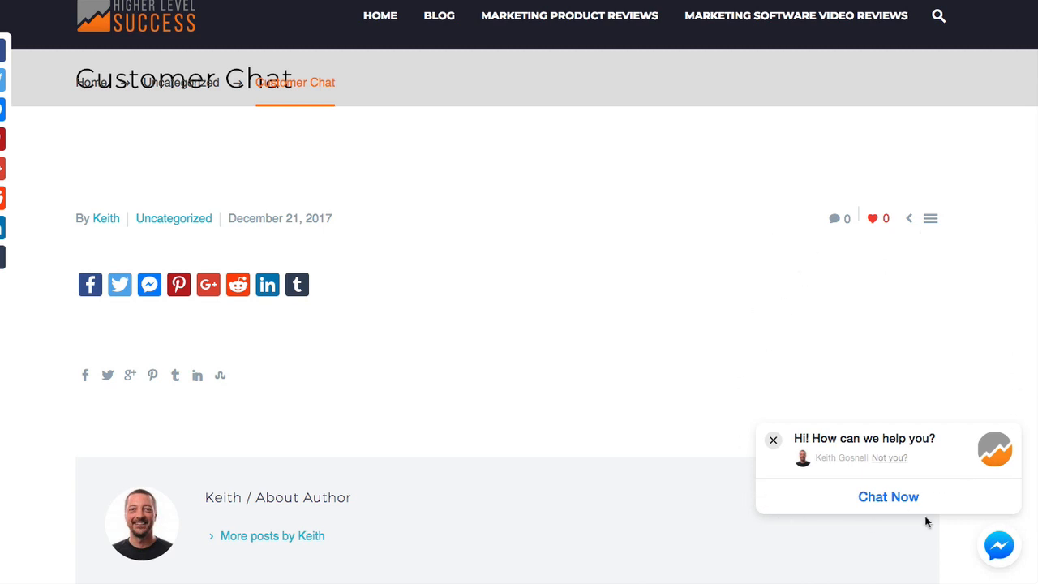
Minimize the chat greeting on the test page and view the Raw HTML embed code in the WordPress post.
{"action": "left_click", "coordinate": [772, 442]}
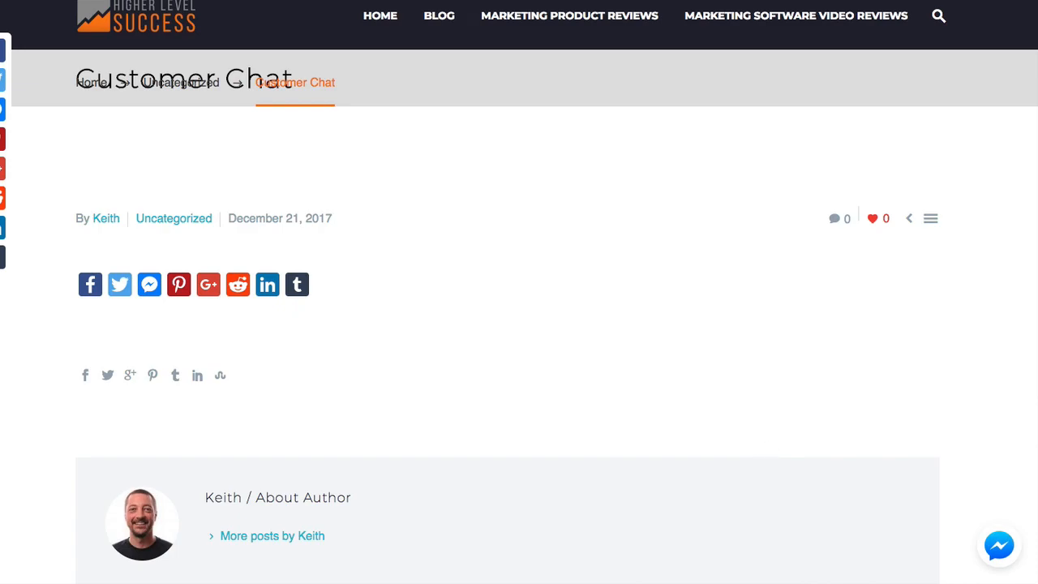
{"action": "key", "text": "ctrl+shift+Tab"}
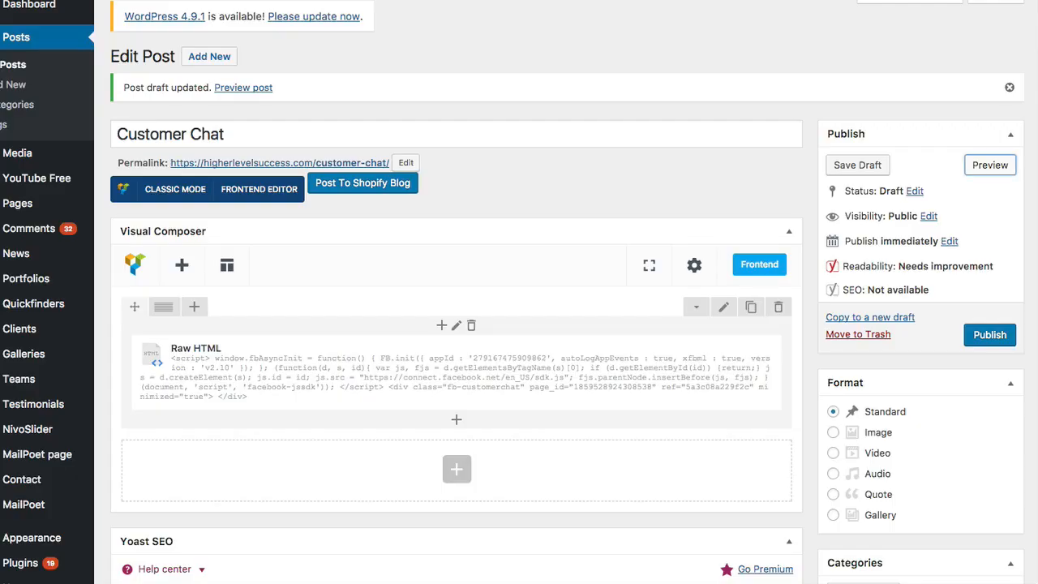
{"action": "key", "text": "ctrl+shift+Tab"}
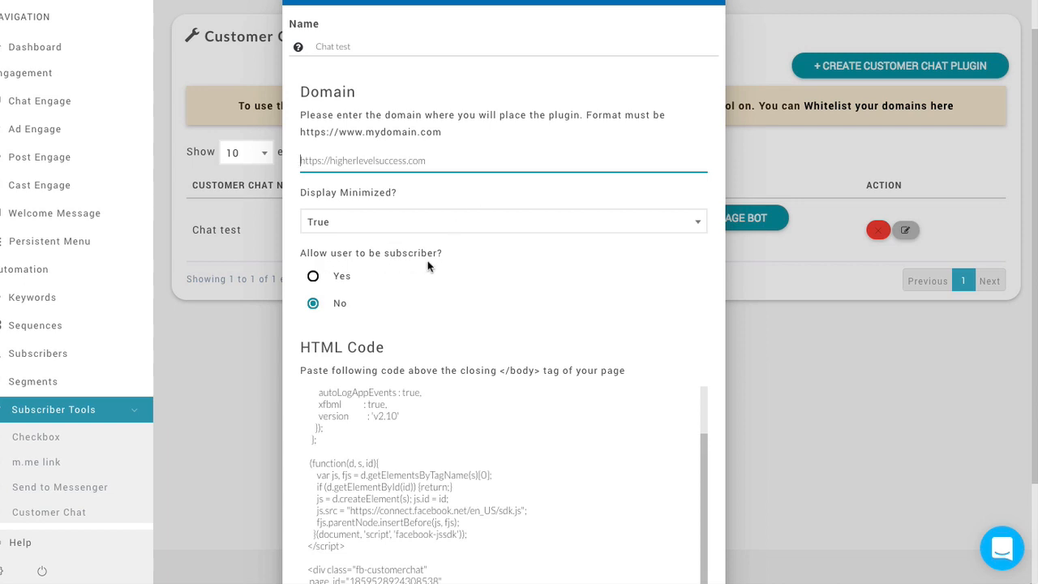
Review the Chat test plugin's subscriber option and HTML code, closing and reopening its settings.
{"action": "scroll", "coordinate": [447, 262], "scroll_direction": "down", "scroll_amount": 1}
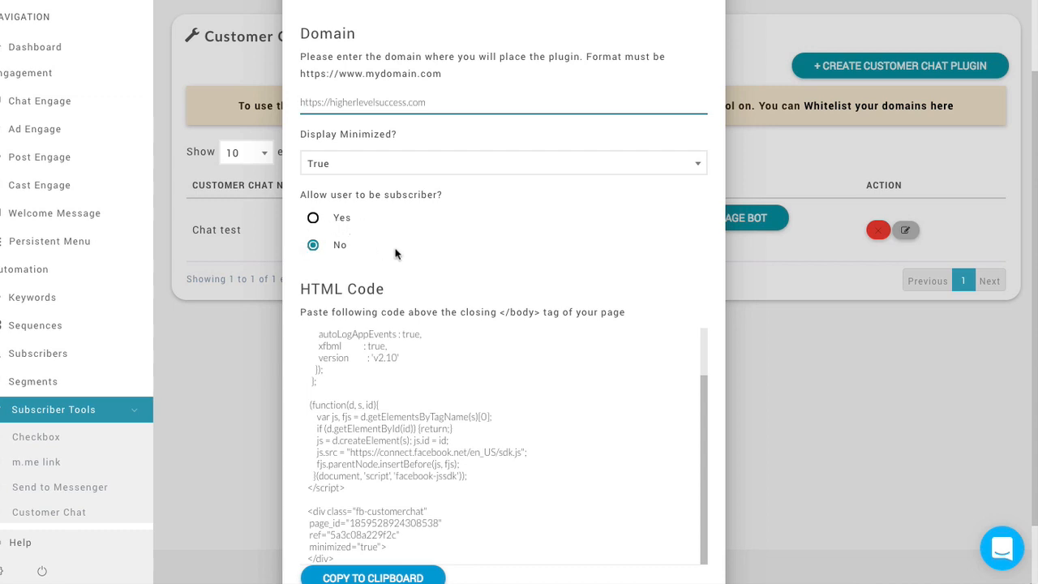
{"action": "scroll", "coordinate": [466, 260], "scroll_direction": "down", "scroll_amount": 1}
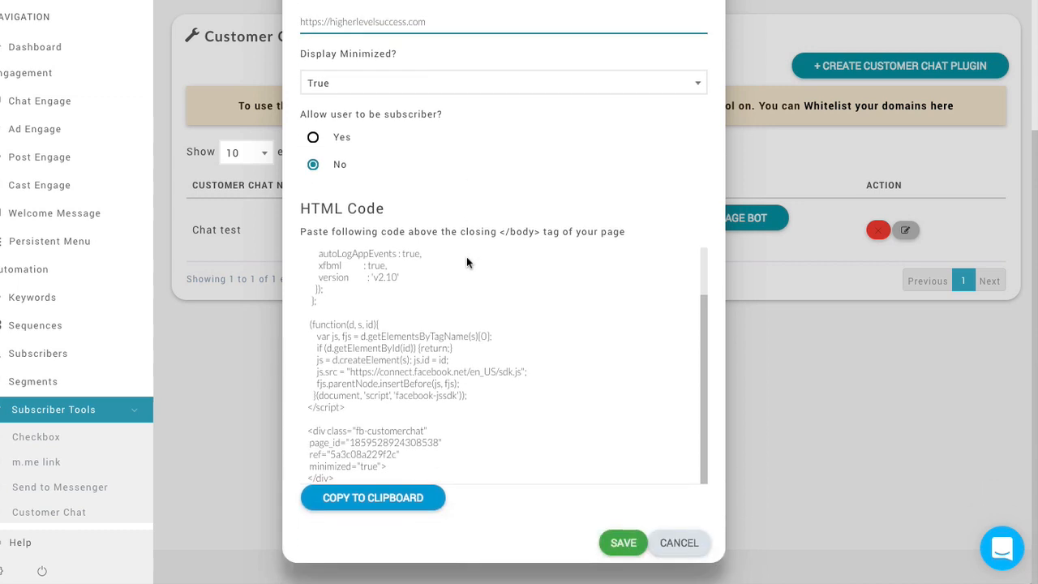
{"action": "scroll", "coordinate": [466, 258], "scroll_direction": "up", "scroll_amount": 2}
{"action": "scroll", "coordinate": [452, 195], "scroll_direction": "up", "scroll_amount": 1}
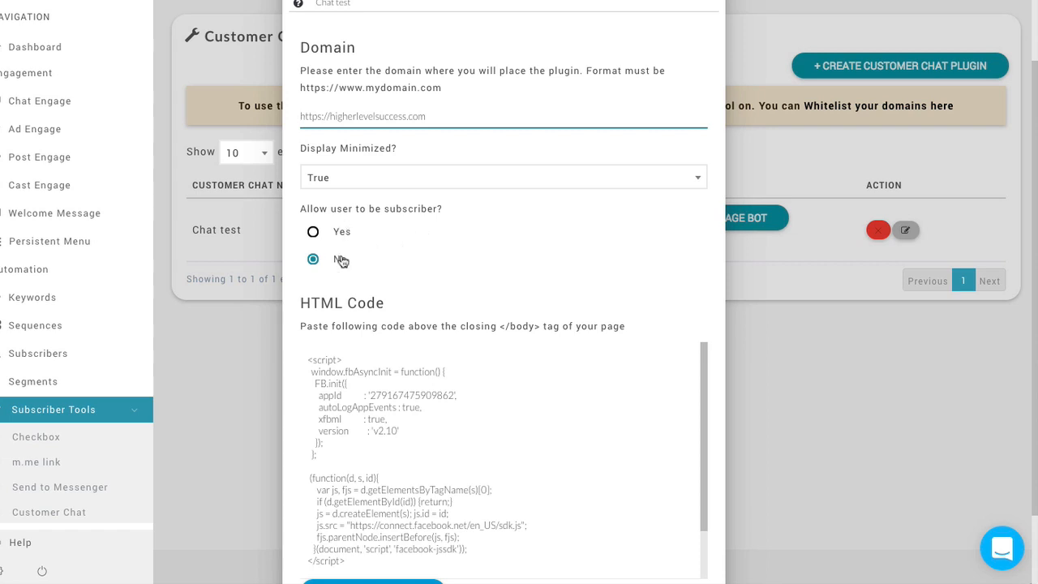
{"action": "left_click", "coordinate": [816, 338]}
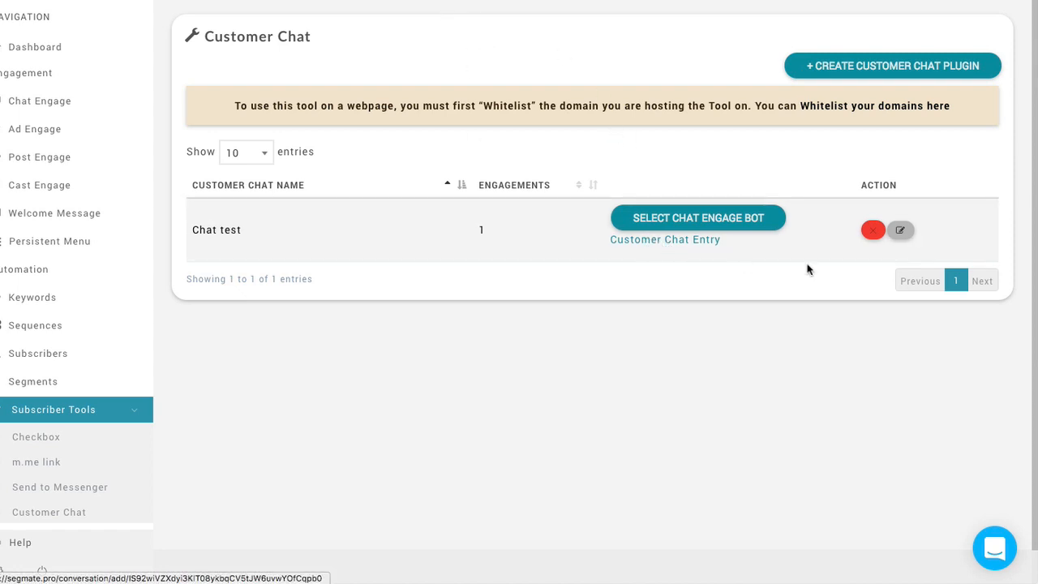
{"action": "left_click", "coordinate": [900, 231]}
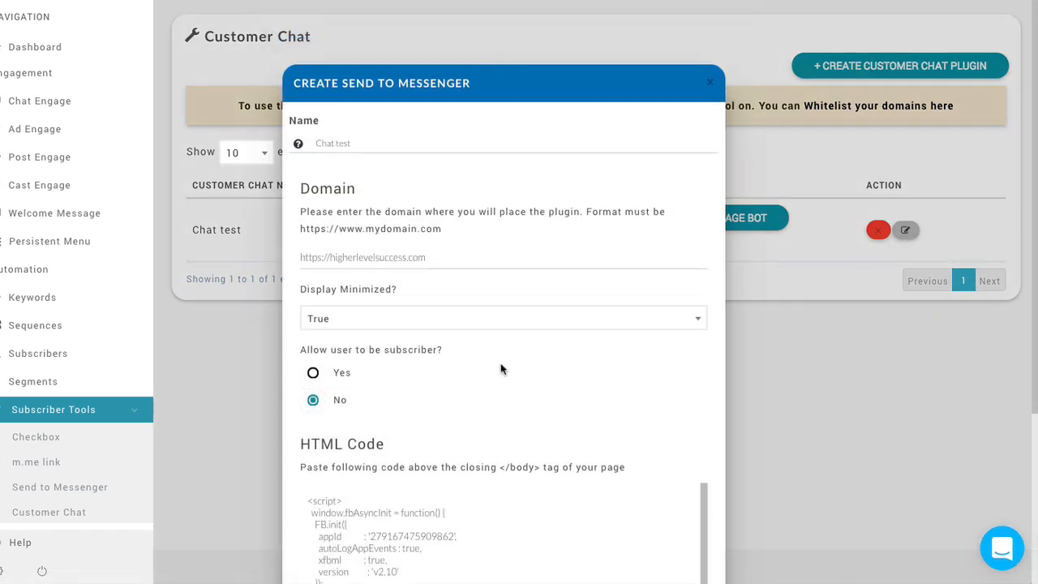
{"action": "scroll", "coordinate": [500, 362], "scroll_direction": "down", "scroll_amount": 4}
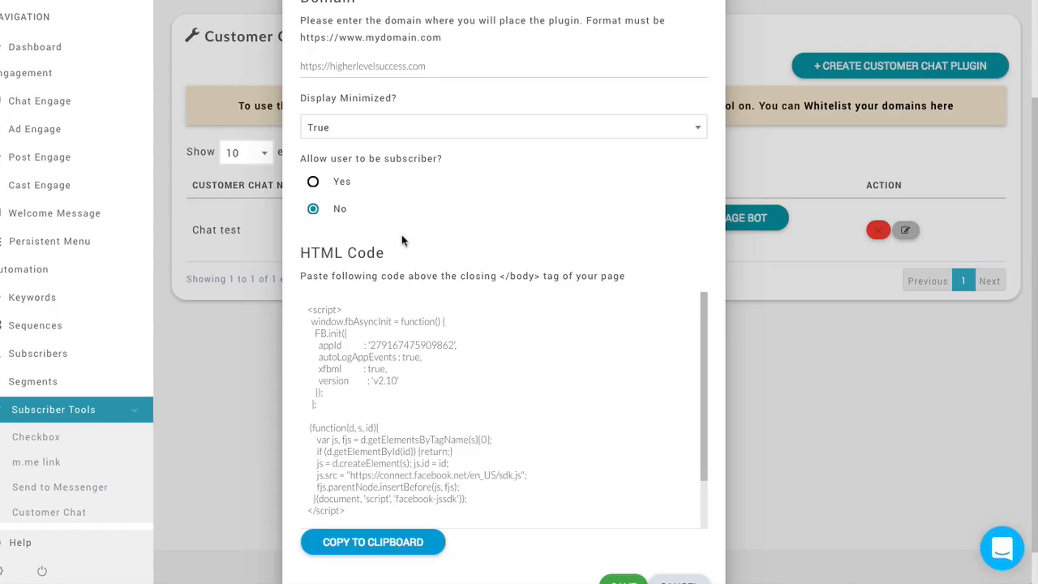
{"action": "scroll", "coordinate": [400, 236], "scroll_direction": "up", "scroll_amount": 1}
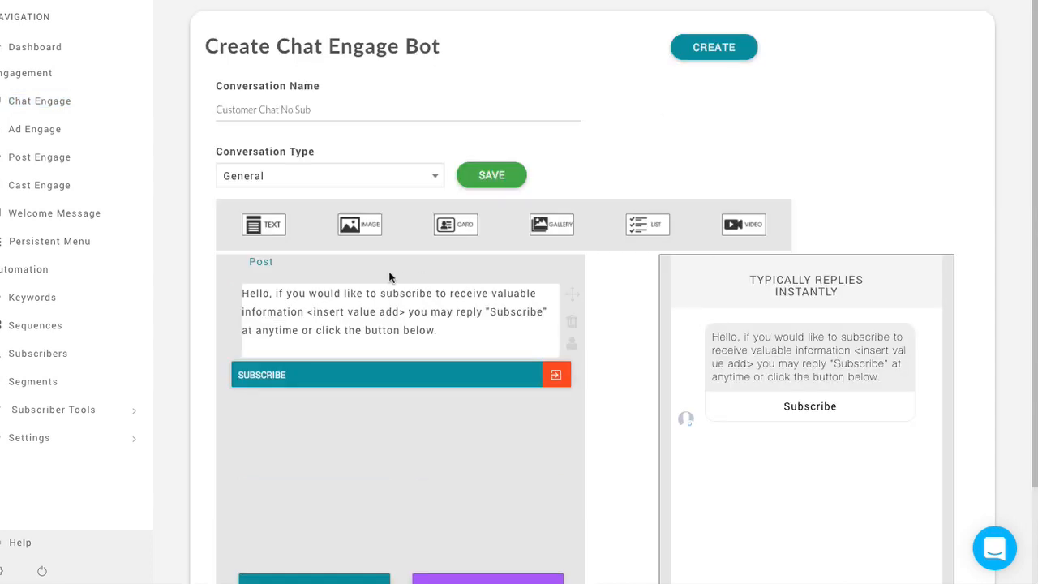
Examine the Customer Chat No Sub message and the additional actions offered for its Subscribe button.
{"action": "scroll", "coordinate": [268, 80], "scroll_direction": "down", "scroll_amount": 1}
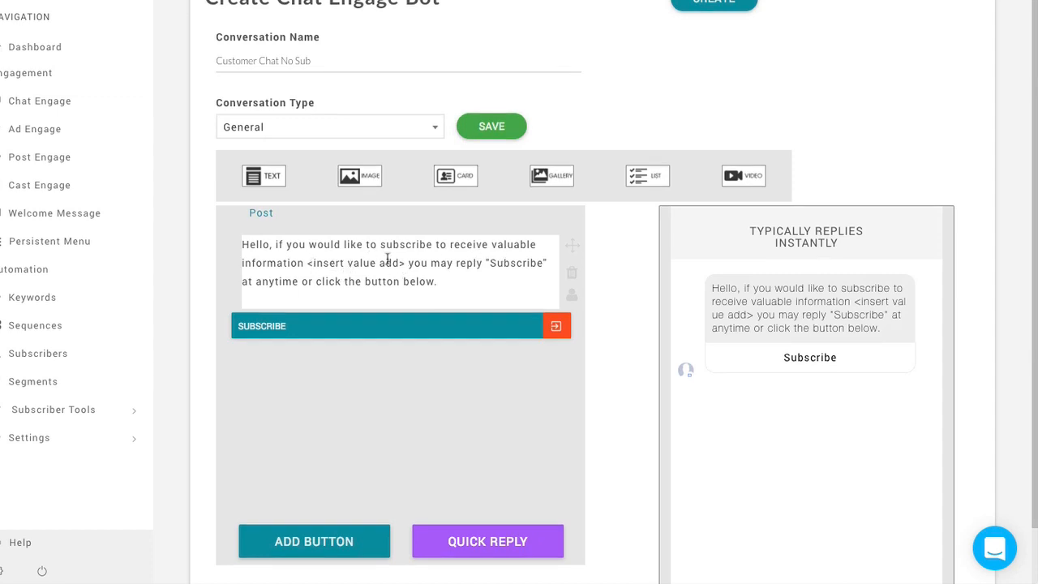
{"action": "left_click_drag", "start_coordinate": [312, 263], "coordinate": [409, 263]}
{"action": "left_click", "coordinate": [336, 265]}
{"action": "left_click", "coordinate": [364, 335]}
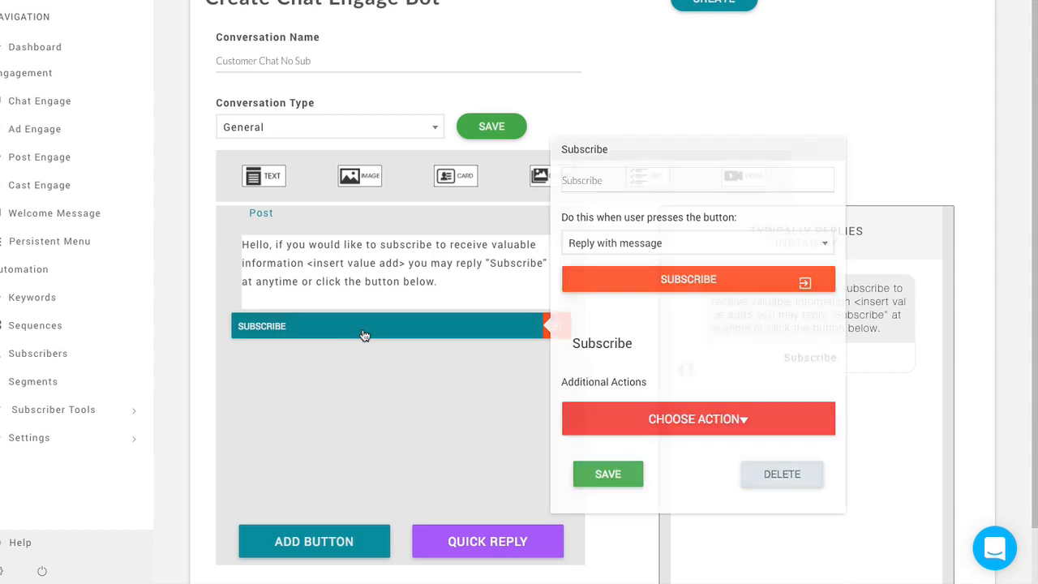
{"action": "left_click", "coordinate": [695, 428]}
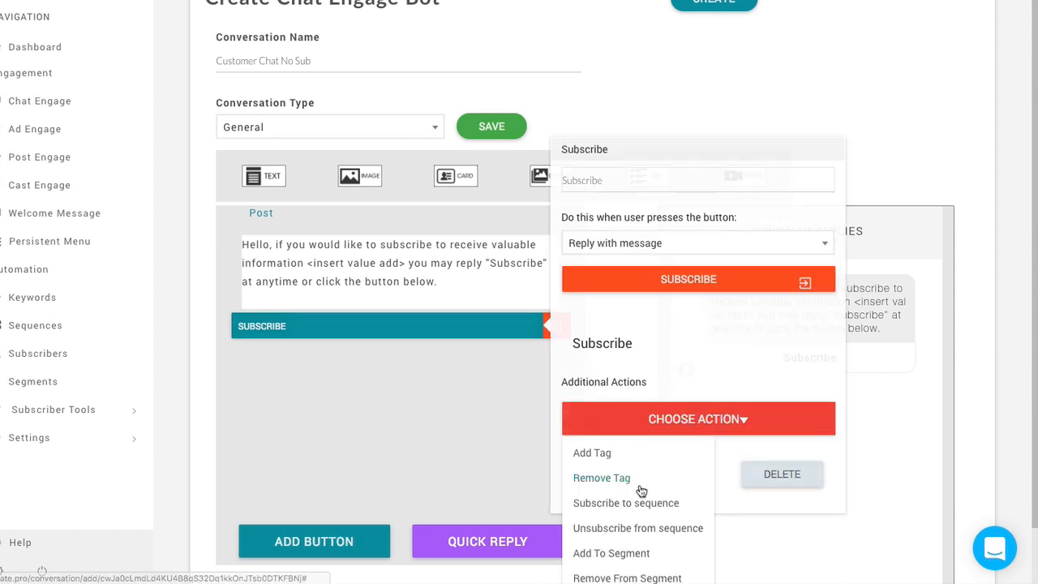
{"action": "scroll", "coordinate": [641, 489], "scroll_direction": "down", "scroll_amount": 2}
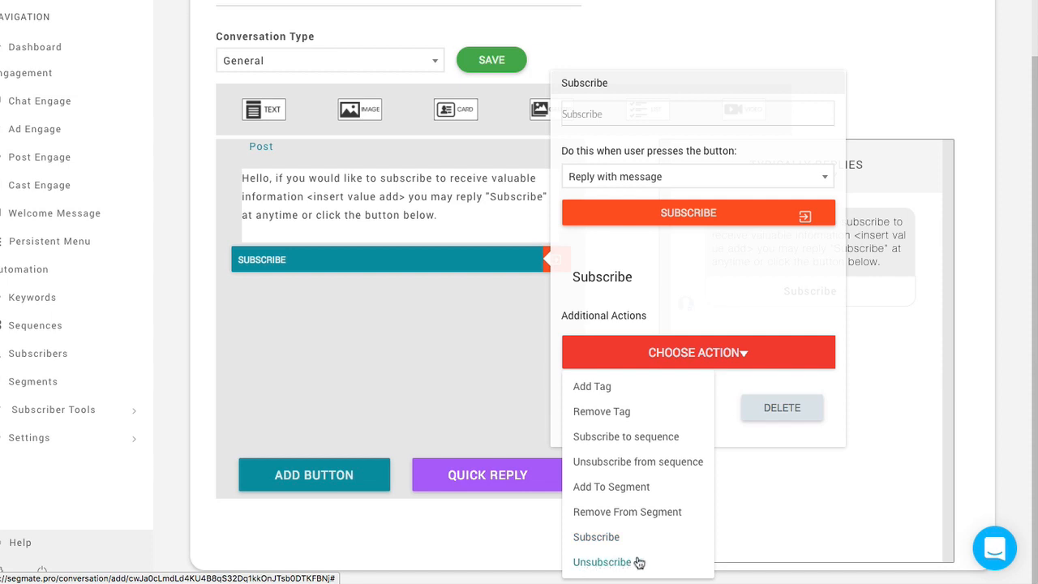
{"action": "left_click", "coordinate": [892, 86]}
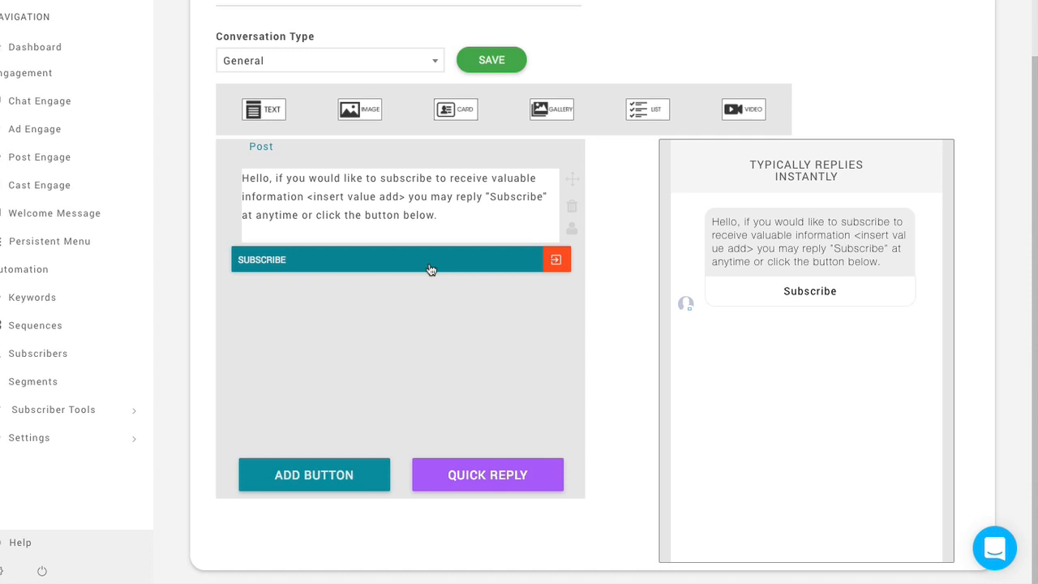
View the reply message behind the Subscribe button and return to the opening post.
{"action": "left_click", "coordinate": [555, 260]}
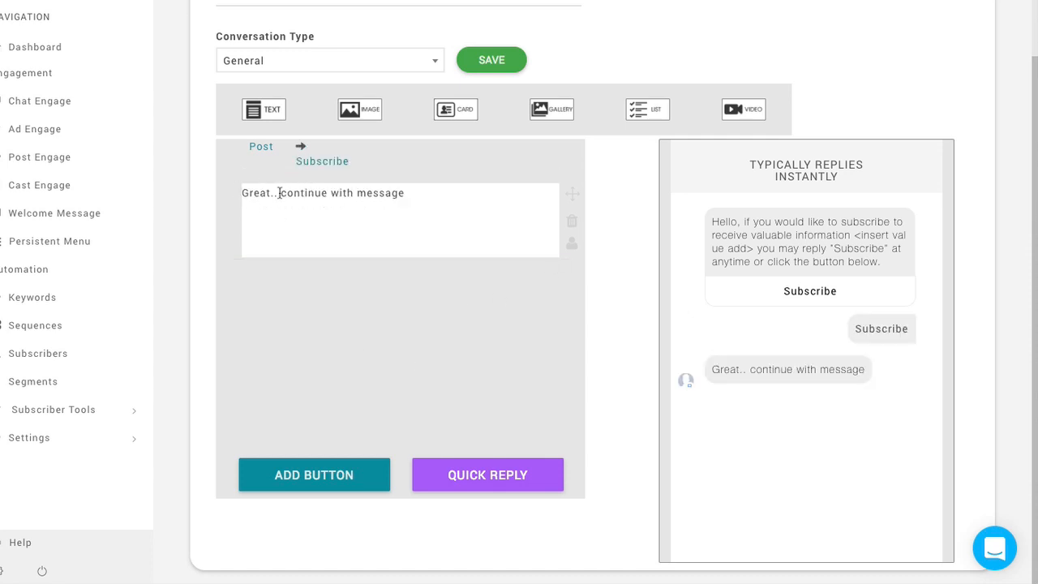
{"action": "left_click_drag", "start_coordinate": [281, 193], "coordinate": [421, 193]}
{"action": "left_click", "coordinate": [430, 195]}
{"action": "left_click", "coordinate": [257, 151]}
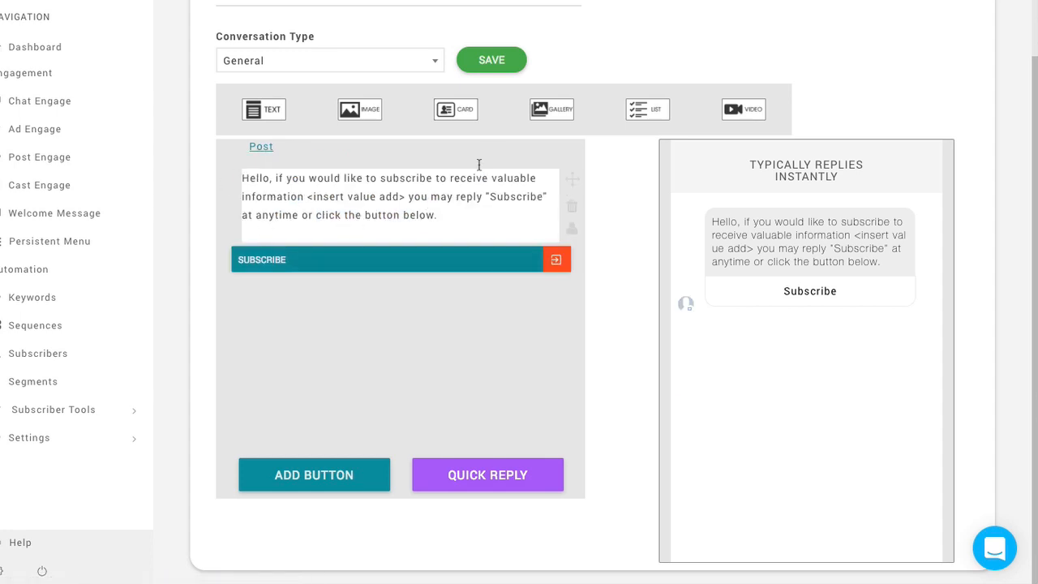
Add an empty text block below the Subscribe button and delete it again.
{"action": "left_click_drag", "start_coordinate": [268, 109], "coordinate": [337, 336]}
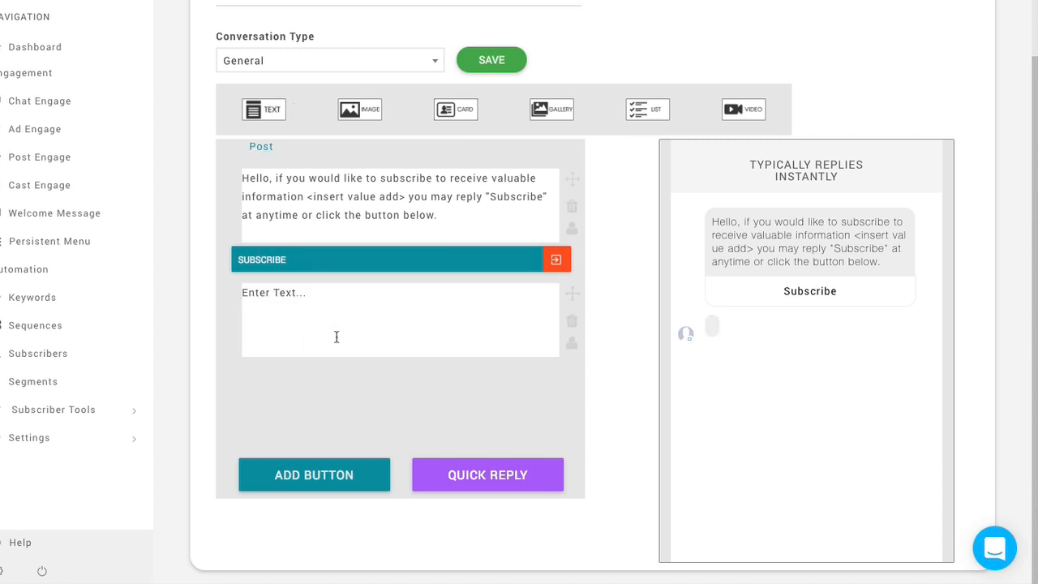
{"action": "left_click", "coordinate": [572, 322]}
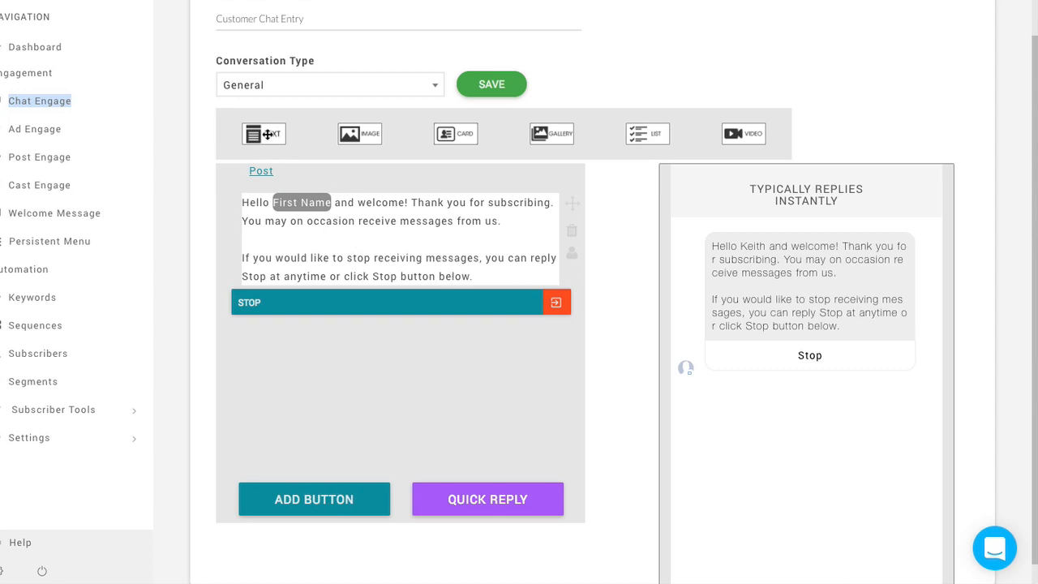
Add an empty text block below the Stop button of the Customer Chat Entry message and delete it again.
{"action": "left_click_drag", "start_coordinate": [268, 137], "coordinate": [359, 387]}
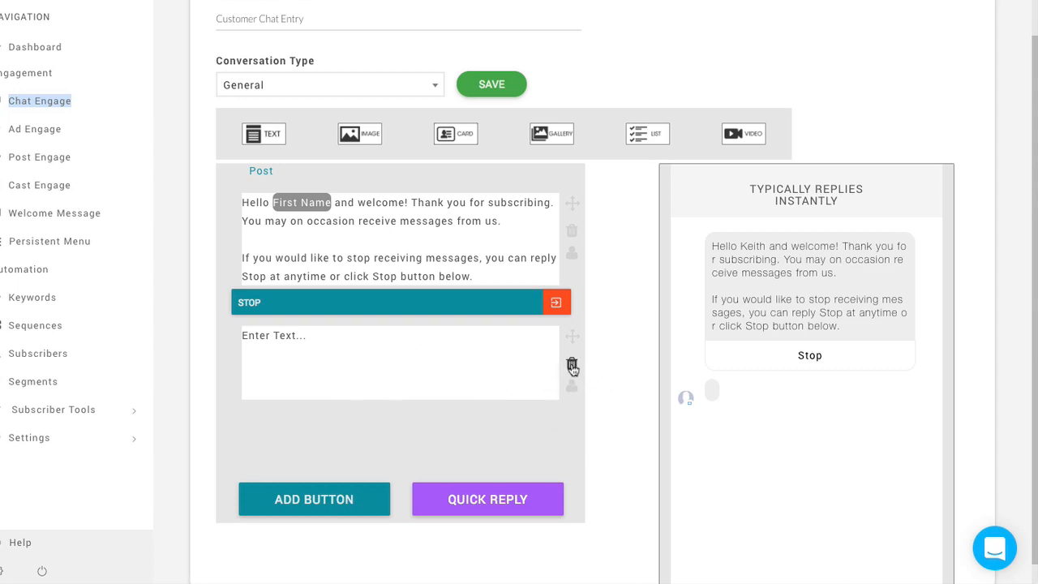
{"action": "left_click", "coordinate": [357, 360]}
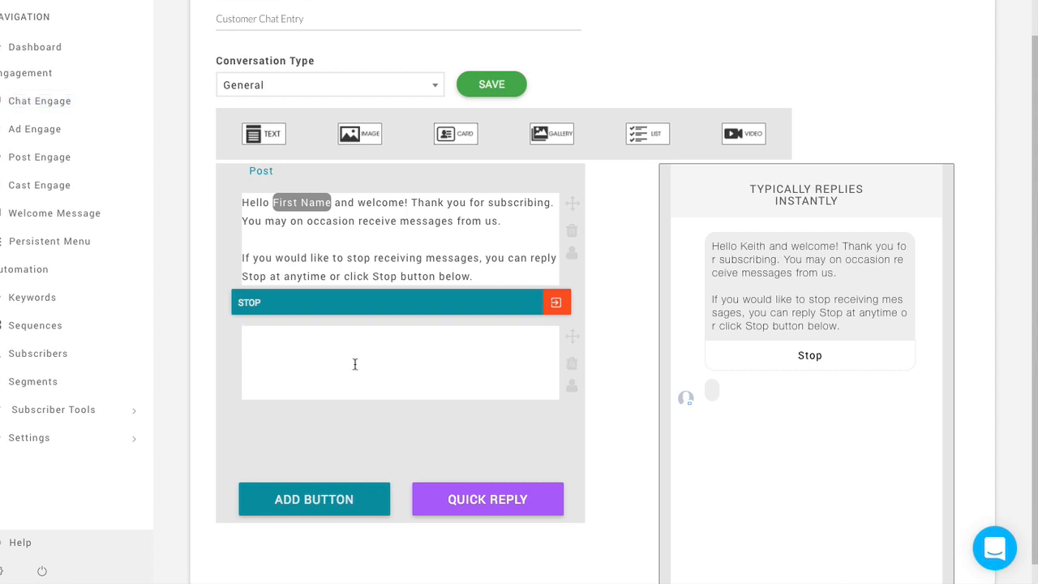
{"action": "left_click", "coordinate": [583, 365]}
{"action": "left_click", "coordinate": [572, 364]}
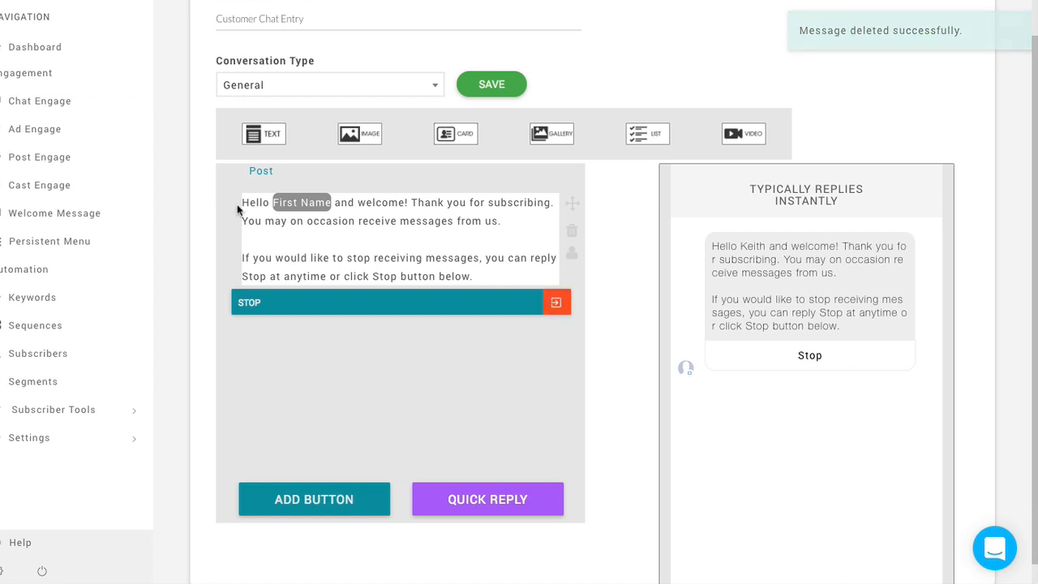
View the reply message behind the Stop button and its Subscribe button's settings, and return to the opening post.
{"action": "left_click", "coordinate": [558, 305]}
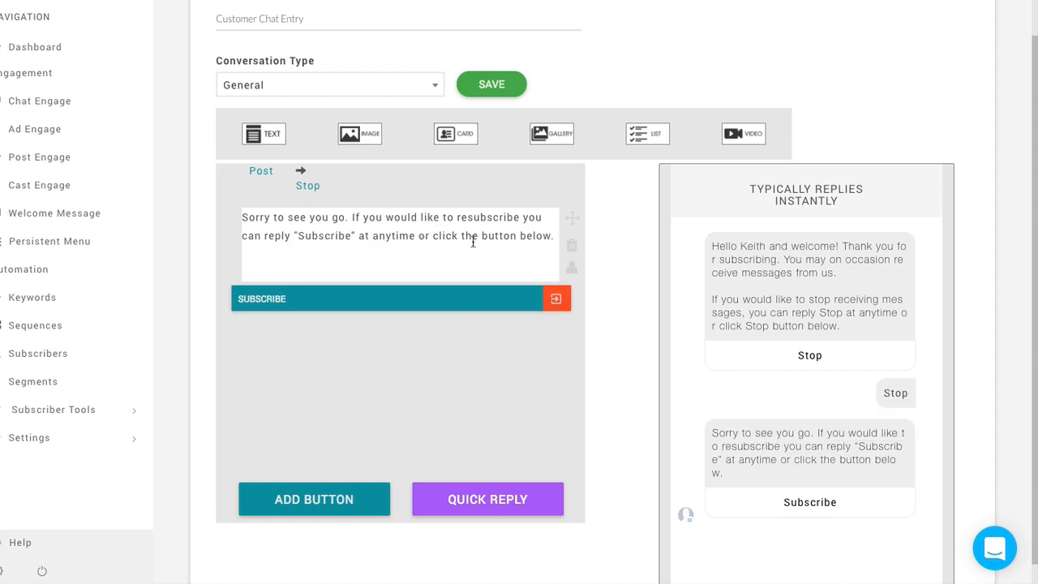
{"action": "left_click", "coordinate": [309, 305]}
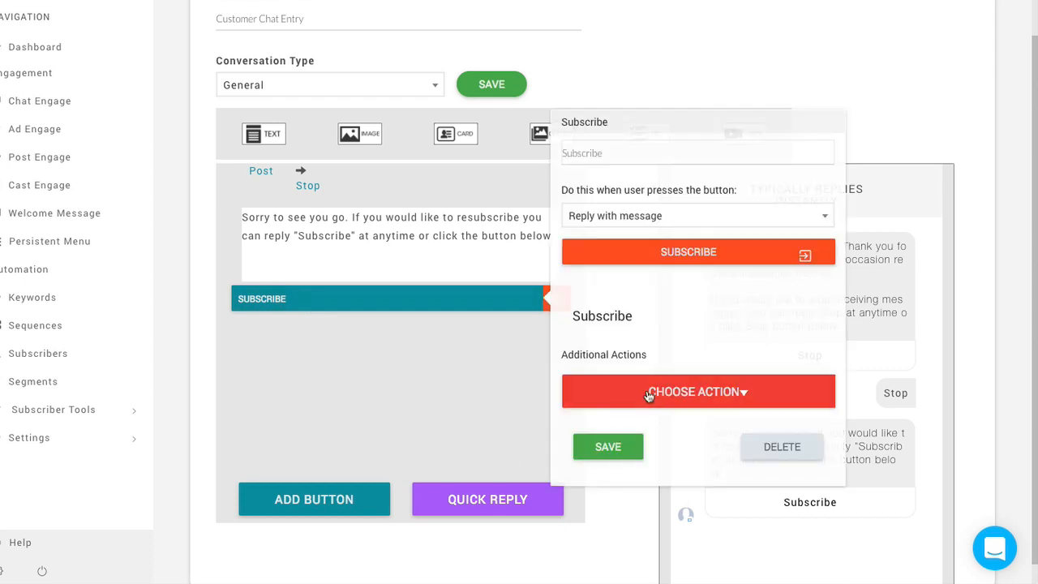
{"action": "left_click", "coordinate": [746, 78]}
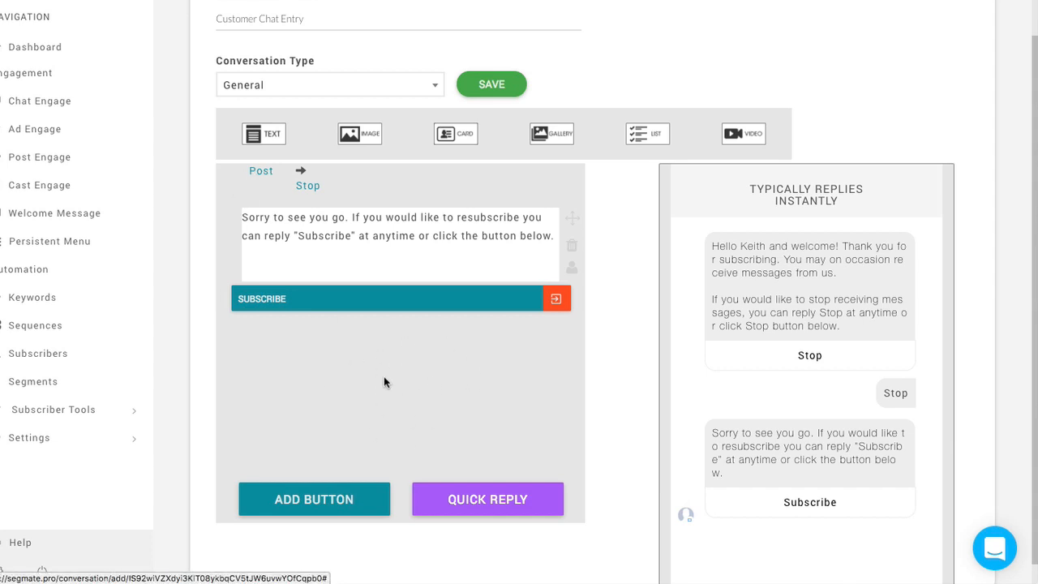
{"action": "left_click", "coordinate": [268, 175]}
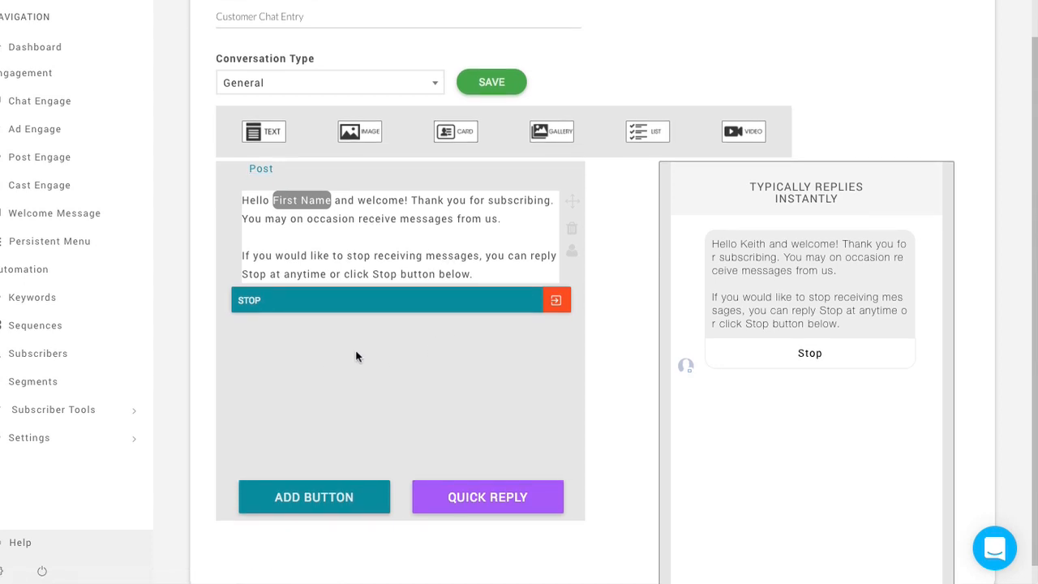
Examine the Stop button's settings and the additional actions offered for the Subscribe button in its reply, returning to the opening post.
{"action": "left_click", "coordinate": [434, 307]}
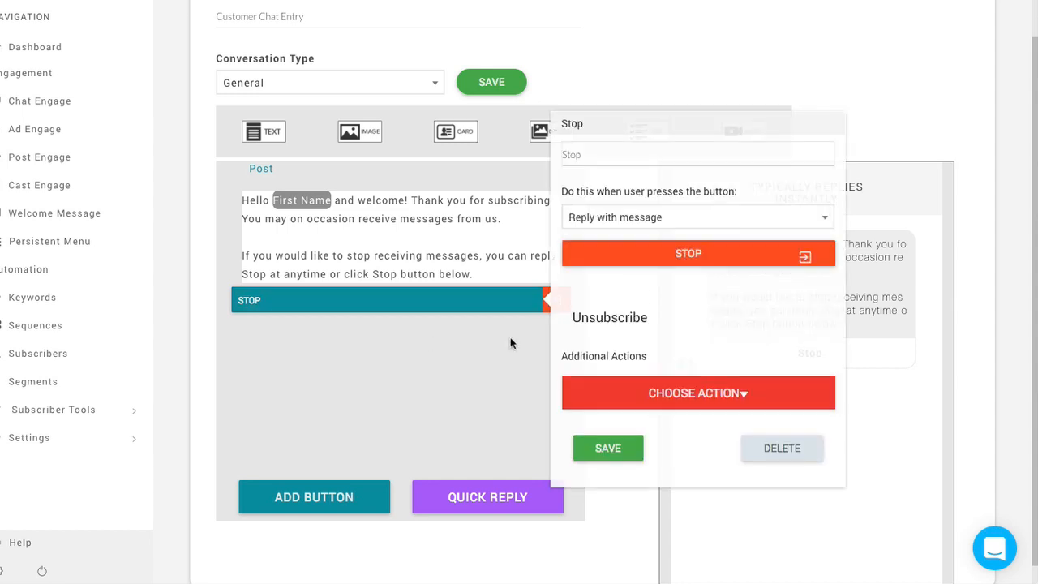
{"action": "left_click", "coordinate": [398, 352]}
{"action": "left_click", "coordinate": [554, 302]}
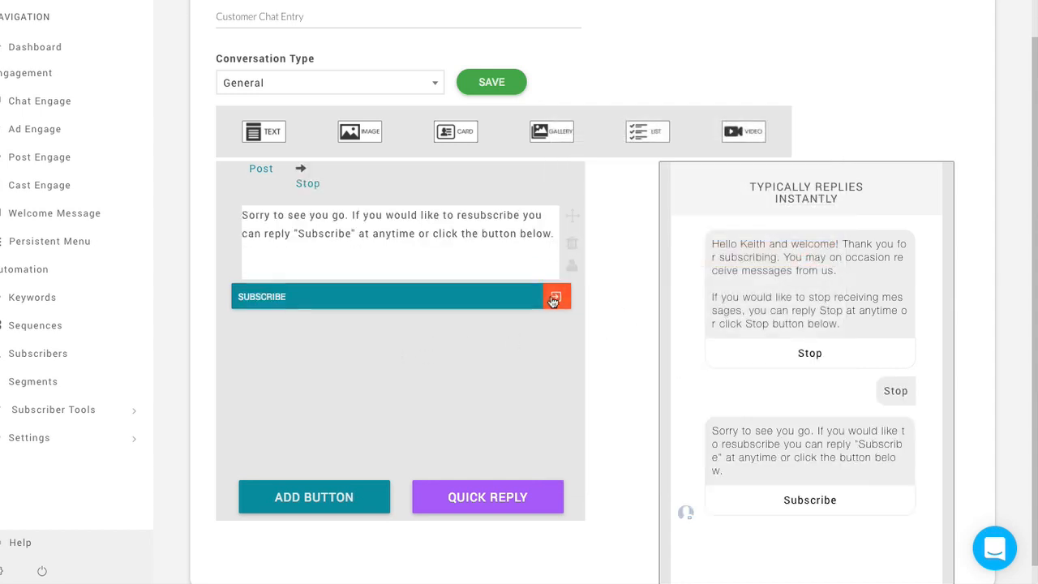
{"action": "left_click", "coordinate": [408, 307]}
{"action": "left_click", "coordinate": [654, 392]}
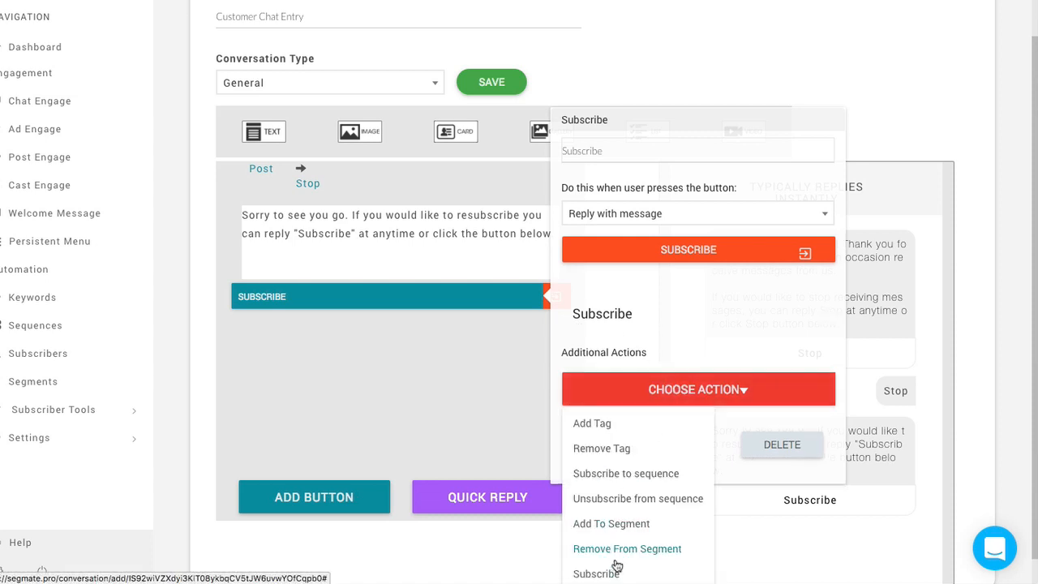
{"action": "scroll", "coordinate": [614, 549], "scroll_direction": "down", "scroll_amount": 1}
{"action": "left_click", "coordinate": [409, 335]}
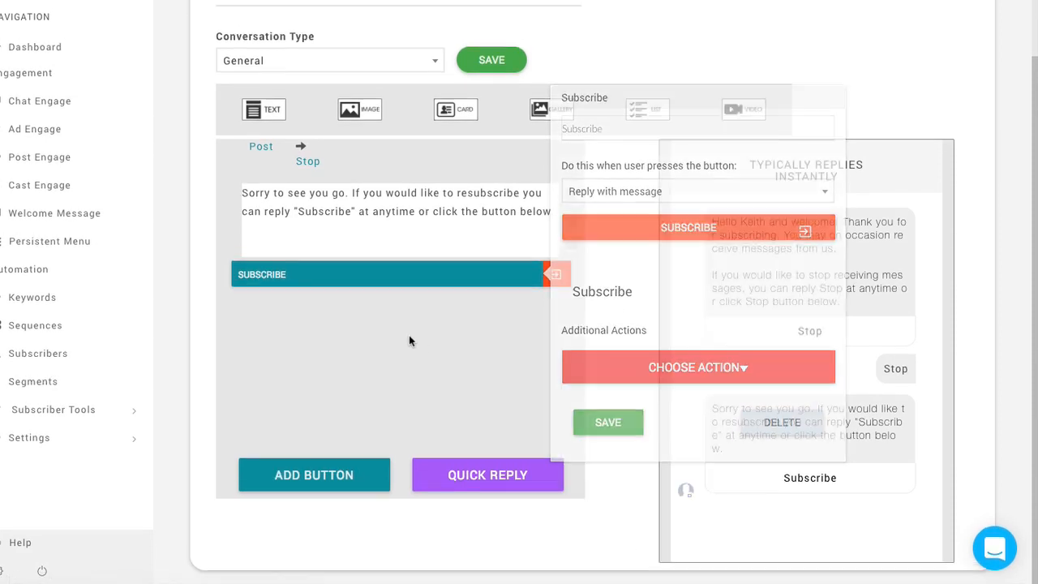
{"action": "left_click", "coordinate": [261, 150]}
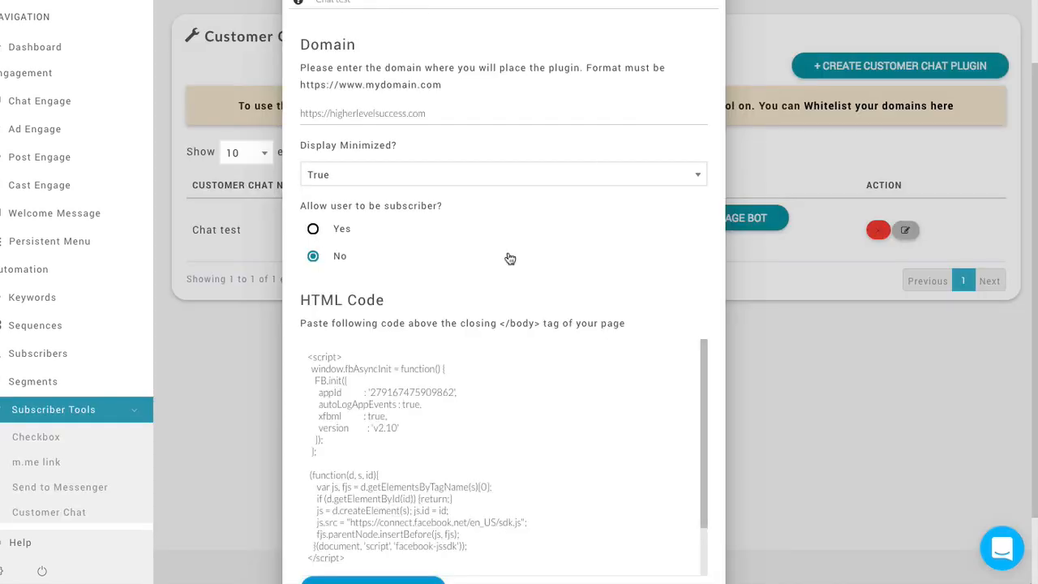
Review the Chat test plugin's HTML code and copy it to the clipboard.
{"action": "scroll", "coordinate": [429, 388], "scroll_direction": "down", "scroll_amount": 5}
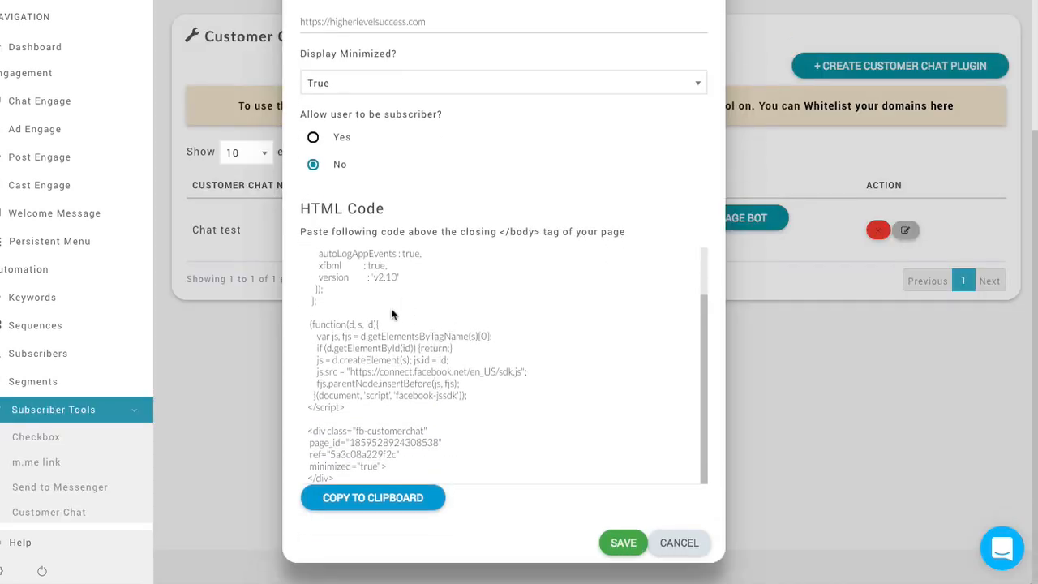
{"action": "scroll", "coordinate": [375, 294], "scroll_direction": "up", "scroll_amount": 2}
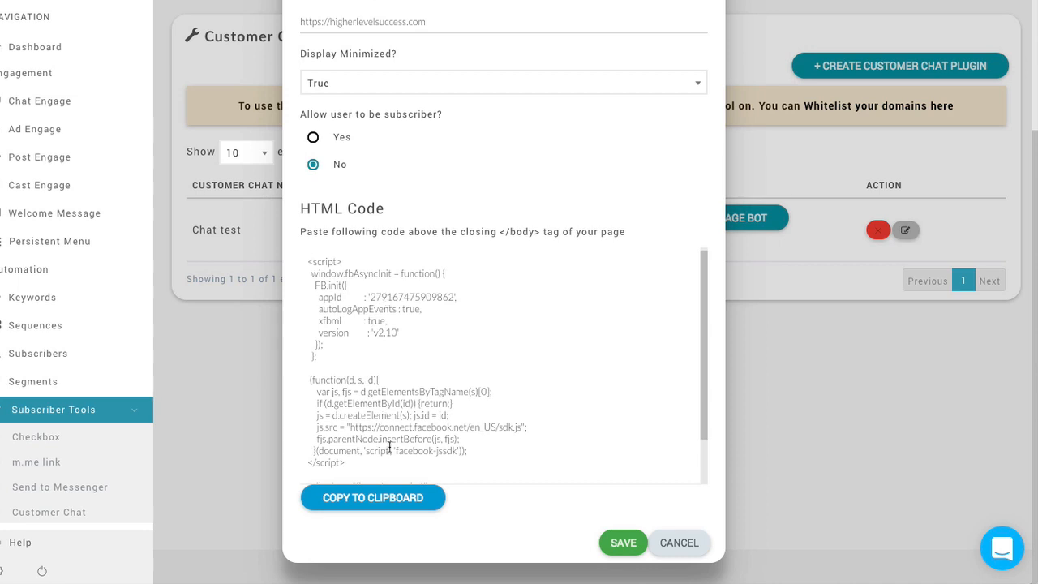
{"action": "left_click", "coordinate": [378, 500]}
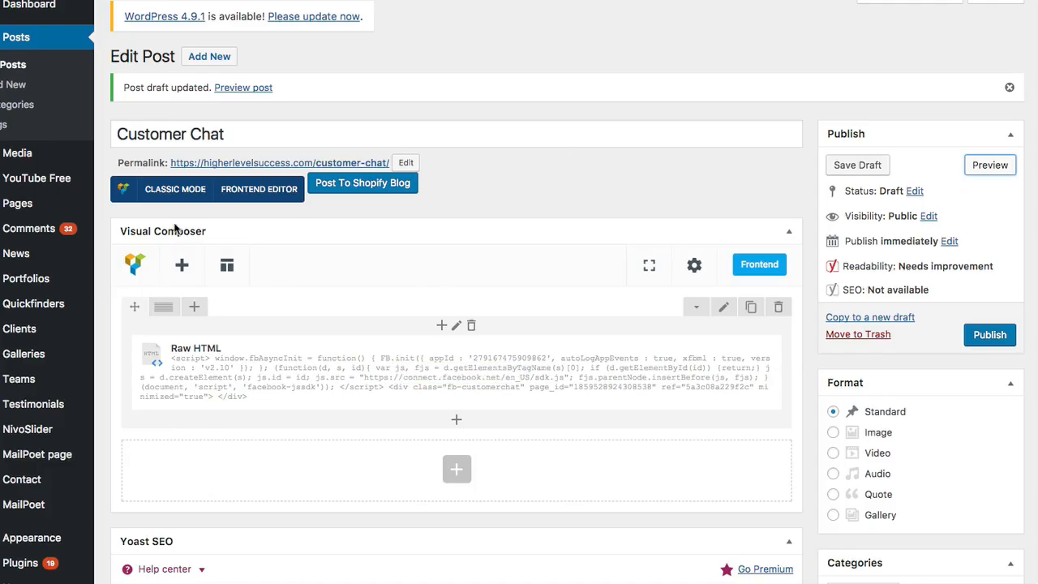
Inspect the plugin code in the Raw HTML element of the WordPress Customer Chat post and close its settings unchanged.
{"action": "scroll", "coordinate": [371, 271], "scroll_direction": "down", "scroll_amount": 2}
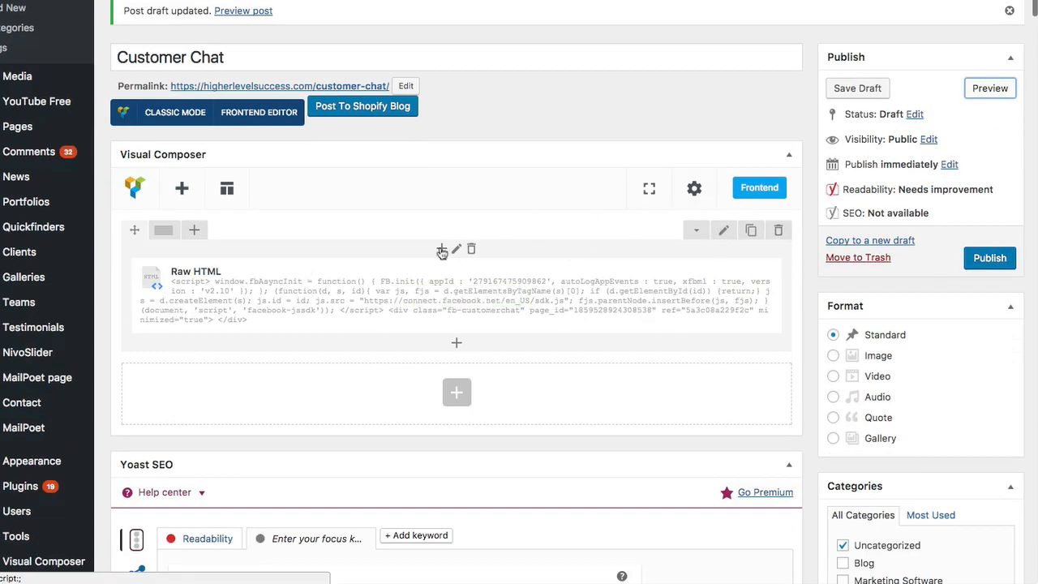
{"action": "left_click", "coordinate": [469, 296]}
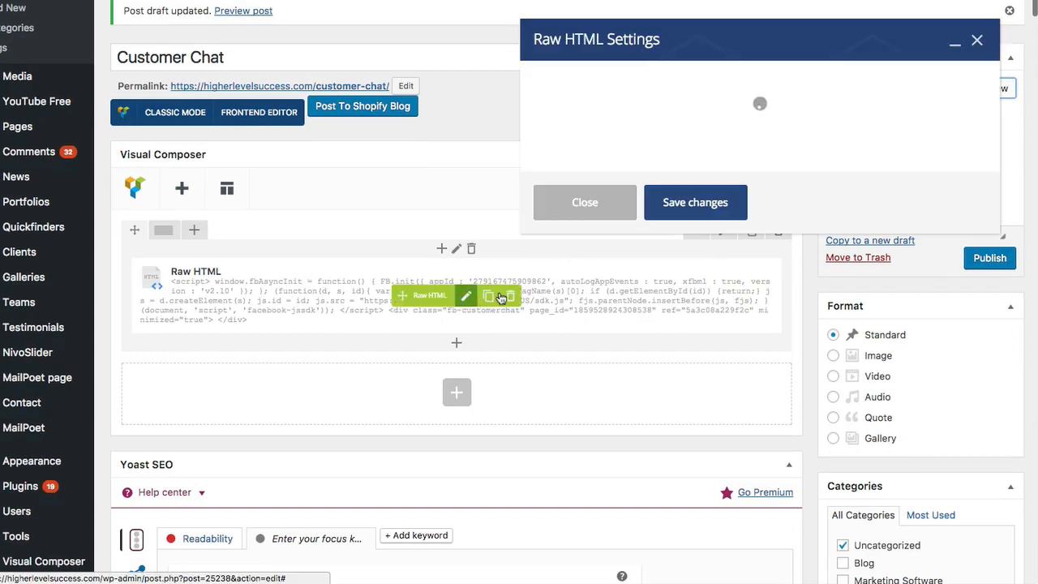
{"action": "left_click", "coordinate": [621, 176]}
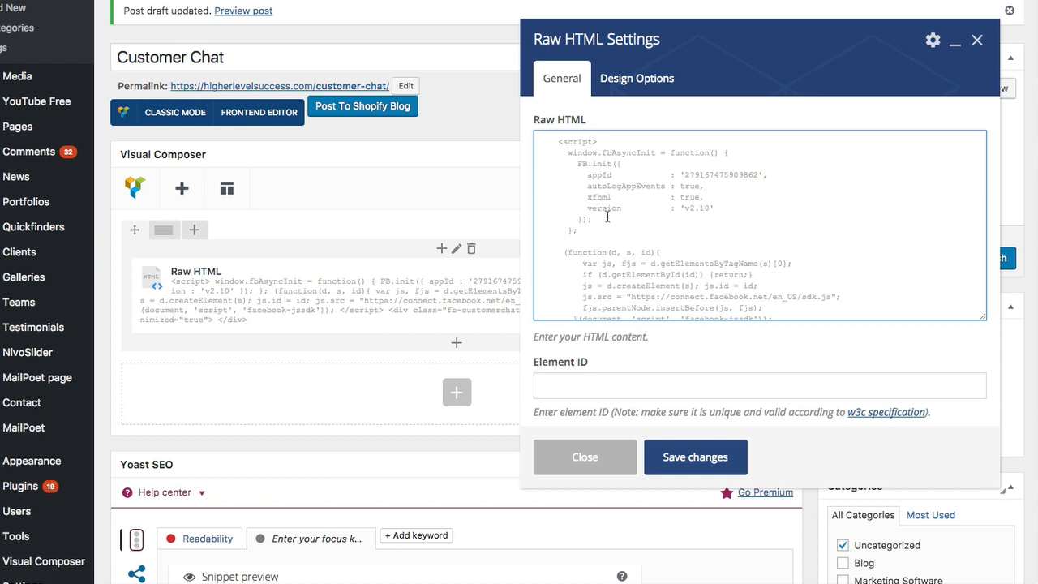
{"action": "scroll", "coordinate": [607, 217], "scroll_direction": "down", "scroll_amount": 5}
{"action": "scroll", "coordinate": [607, 243], "scroll_direction": "up", "scroll_amount": 8}
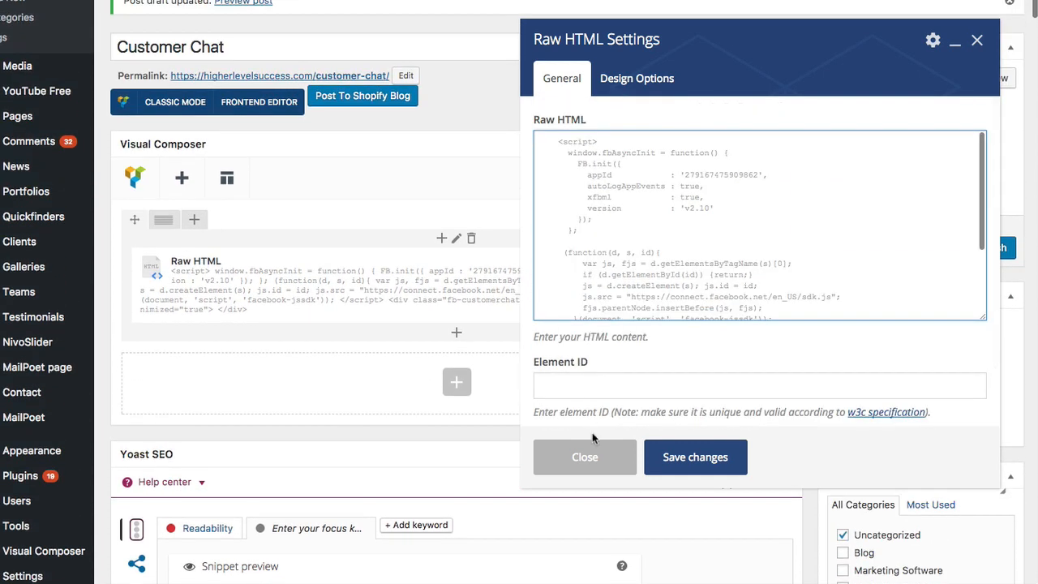
{"action": "left_click", "coordinate": [592, 456]}
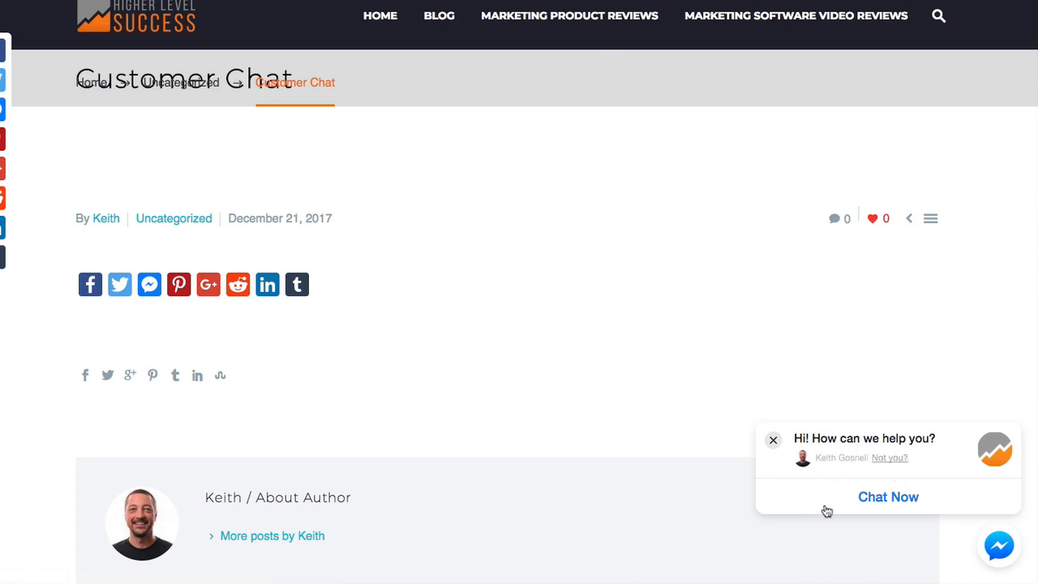
Start a chat from the Customer Chat widget on the website and, on Facebook, close the Your Post window.
{"action": "left_click", "coordinate": [889, 498]}
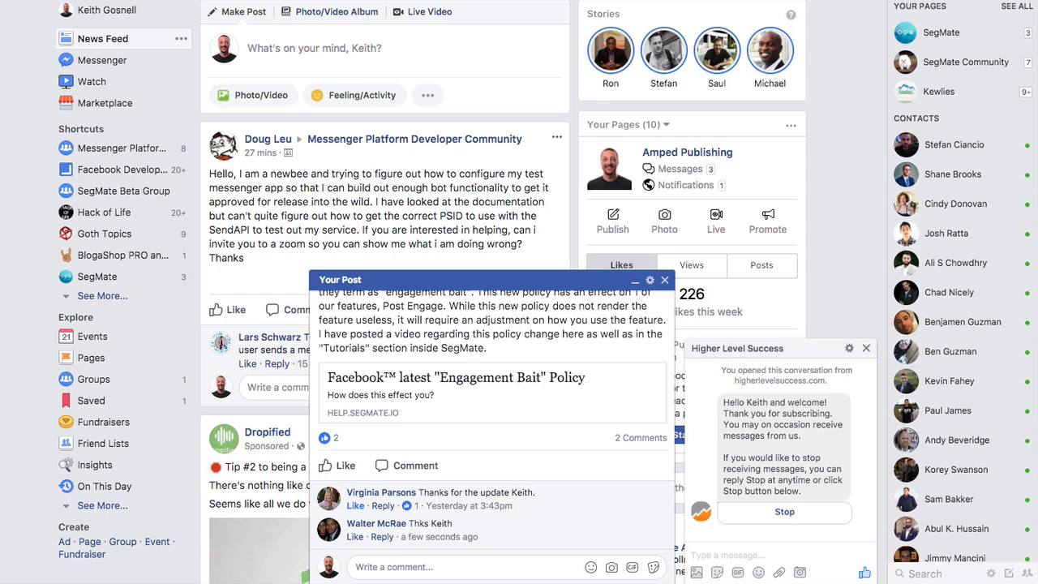
{"action": "left_click", "coordinate": [664, 279]}
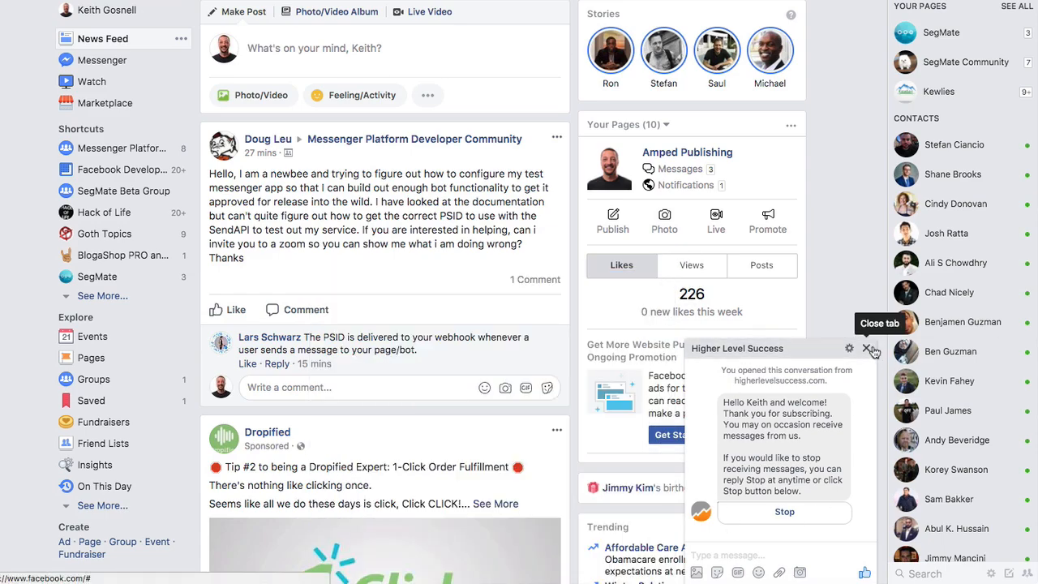
Open the Higher Level Success Facebook page, close its chat window, and check the page's message response rate.
{"action": "left_click", "coordinate": [217, 1]}
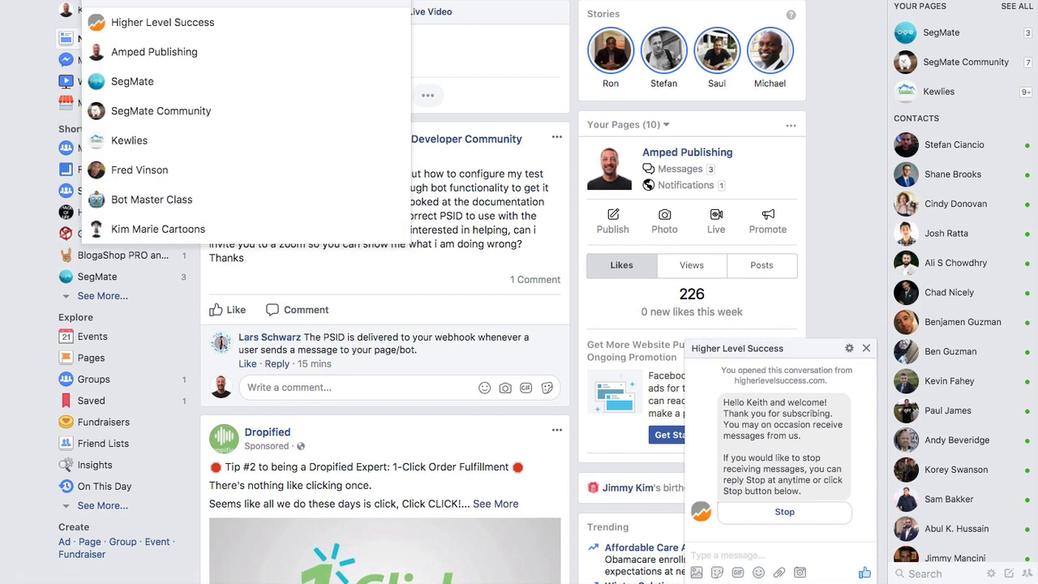
{"action": "left_click", "coordinate": [213, 22]}
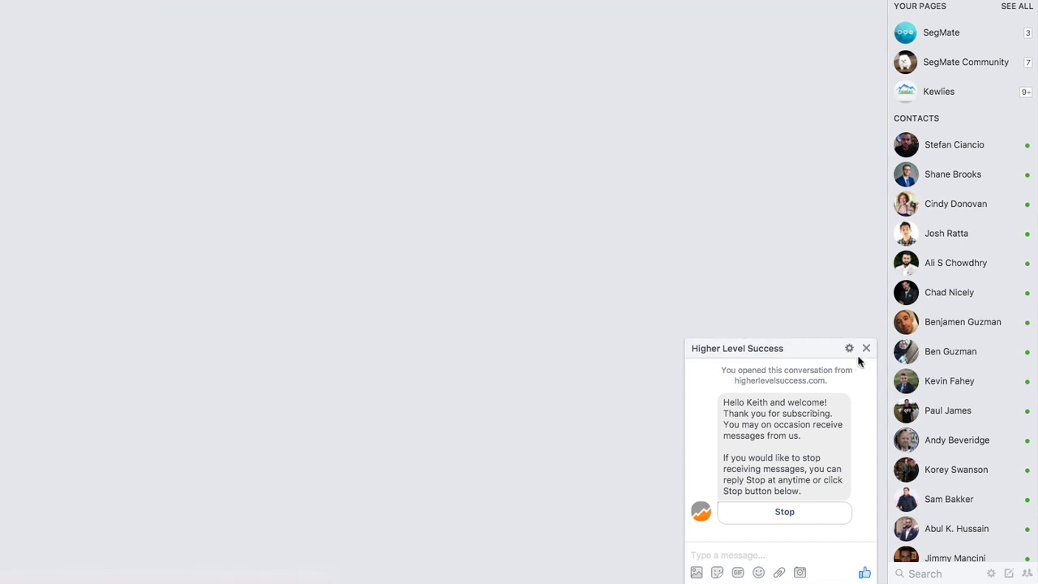
{"action": "left_click", "coordinate": [865, 349]}
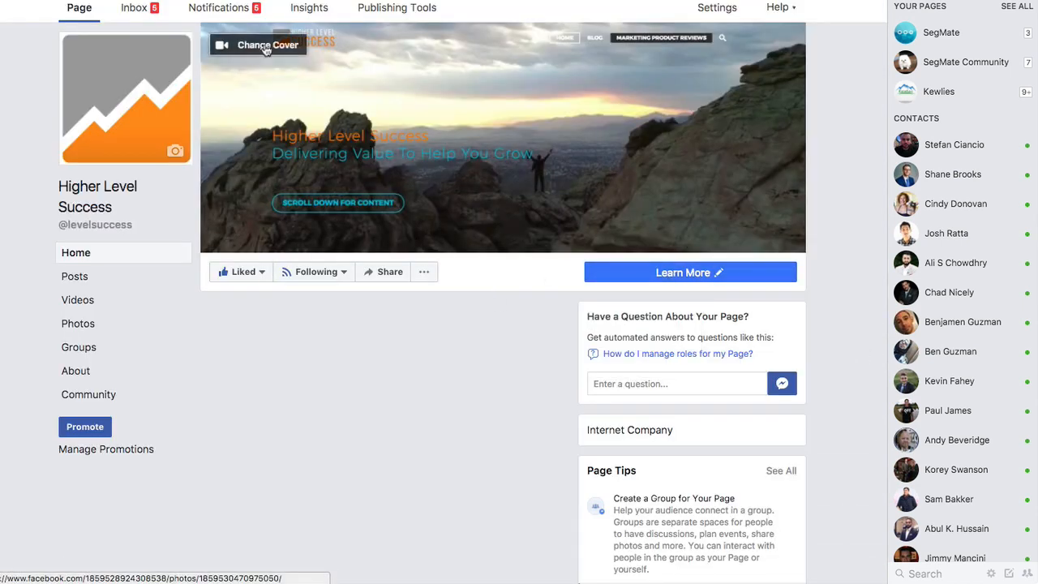
{"action": "scroll", "coordinate": [215, 52], "scroll_direction": "down", "scroll_amount": 3}
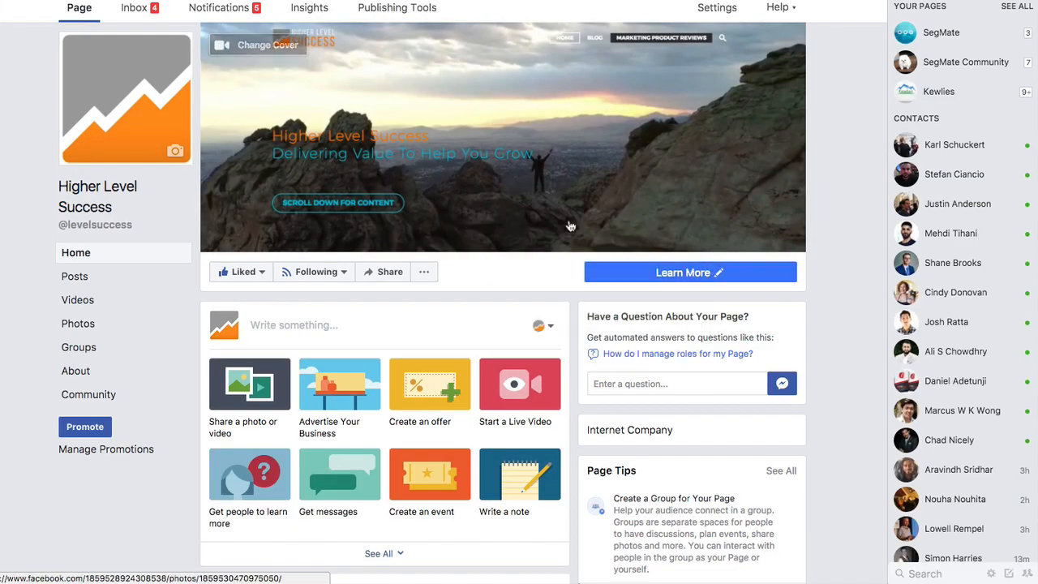
{"action": "scroll", "coordinate": [836, 323], "scroll_direction": "down", "scroll_amount": 1}
{"action": "scroll", "coordinate": [836, 323], "scroll_direction": "up", "scroll_amount": 1}
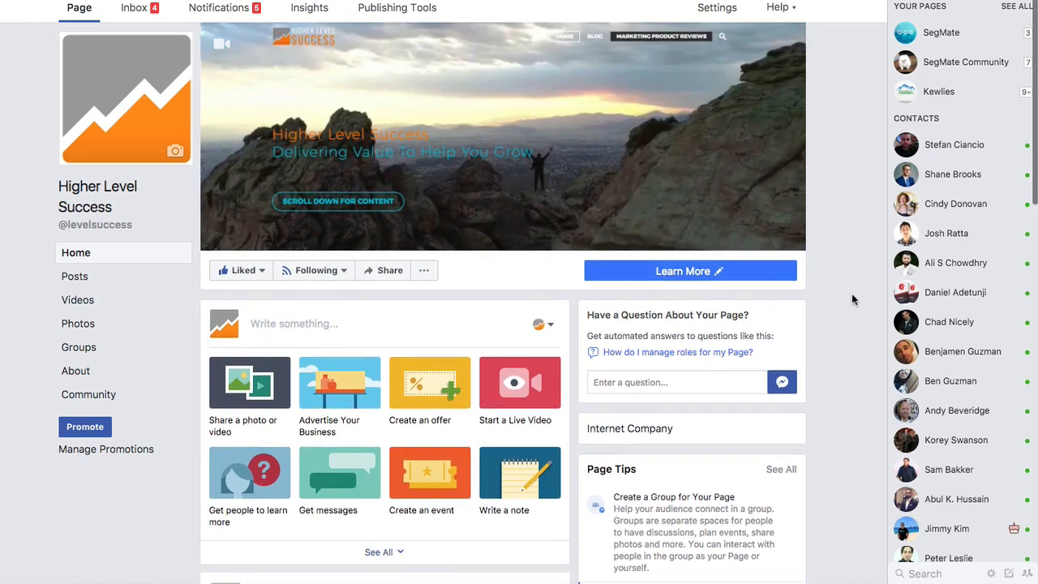
{"action": "scroll", "coordinate": [918, 42], "scroll_direction": "down", "scroll_amount": 3}
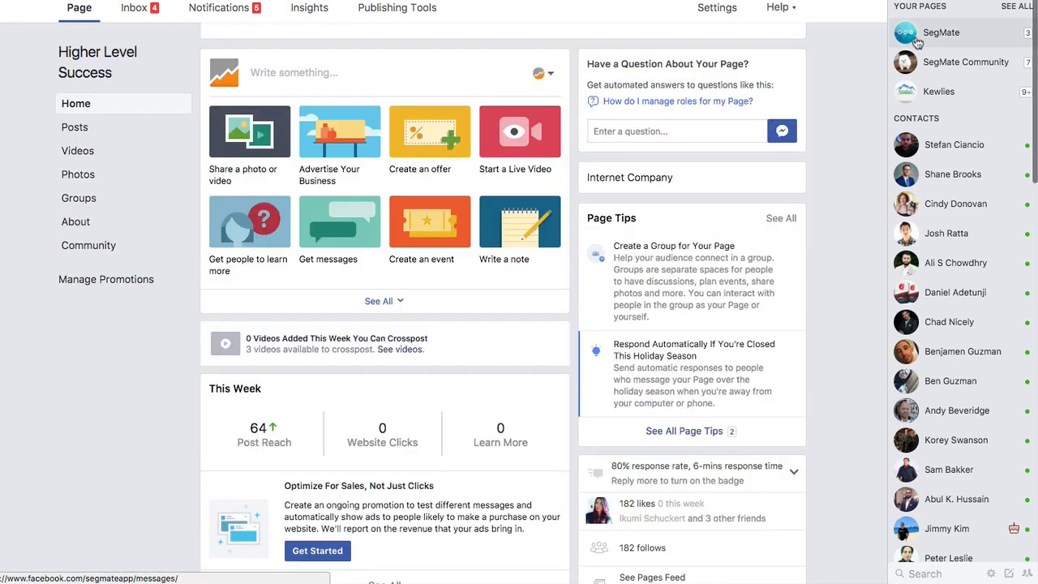
Open the SegMate Facebook page and examine its message responsiveness details for comparison.
{"action": "left_click", "coordinate": [918, 43]}
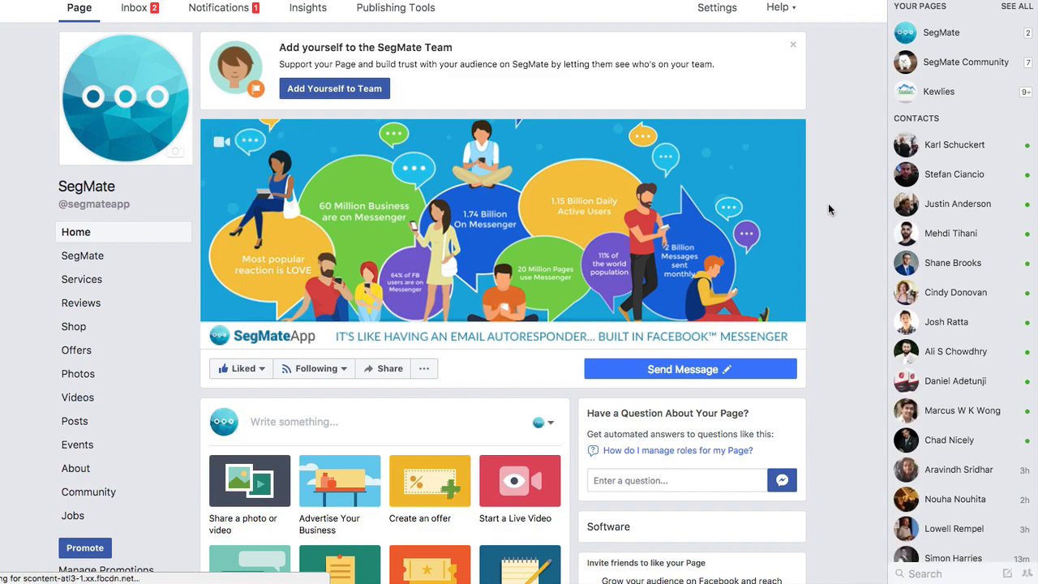
{"action": "scroll", "coordinate": [828, 204], "scroll_direction": "down", "scroll_amount": 6}
{"action": "scroll", "coordinate": [828, 204], "scroll_direction": "down", "scroll_amount": 4}
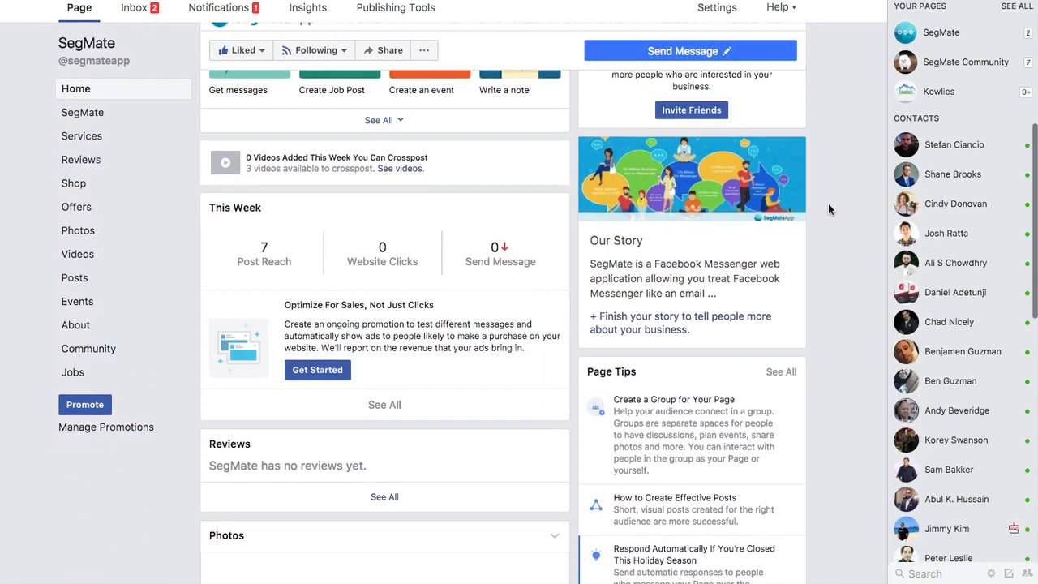
{"action": "scroll", "coordinate": [828, 209], "scroll_direction": "down", "scroll_amount": 3}
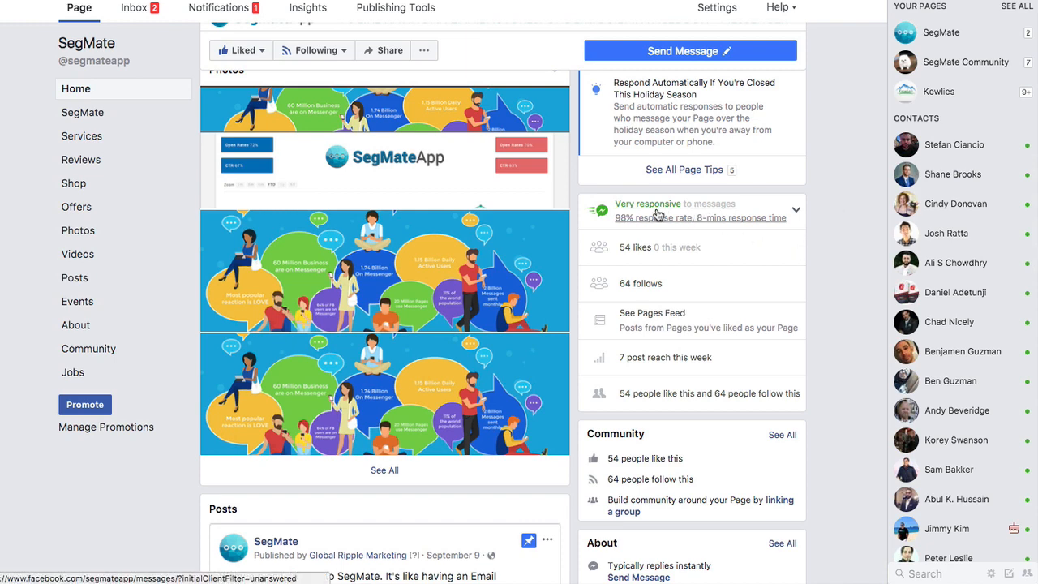
{"action": "scroll", "coordinate": [823, 247], "scroll_direction": "down", "scroll_amount": 2}
{"action": "scroll", "coordinate": [823, 246], "scroll_direction": "up", "scroll_amount": 1}
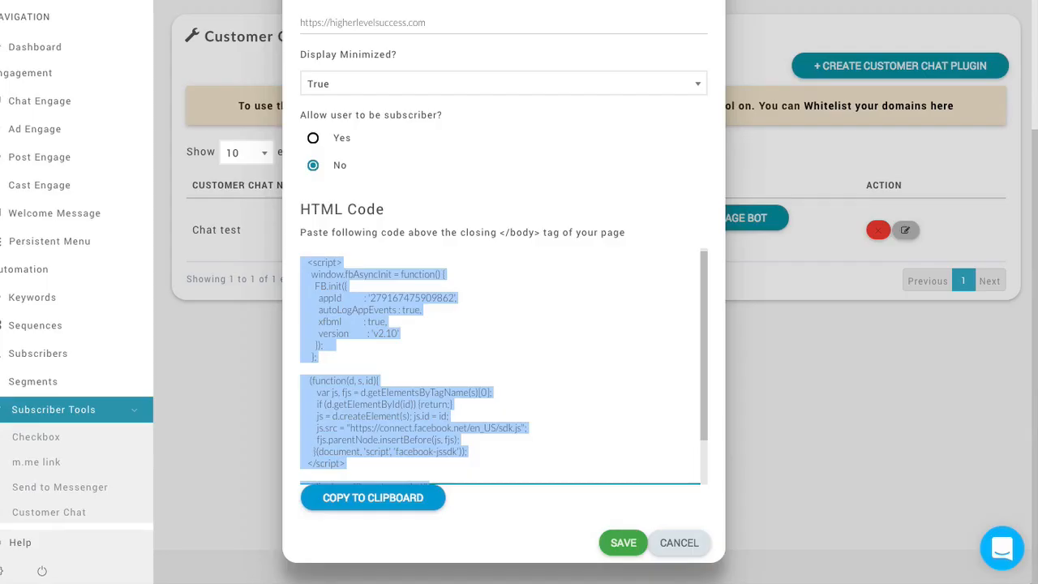
Return to the website's Customer Chat post, close the chat window, reopen it to view the conversation, and close it again.
{"action": "left_click", "coordinate": [806, 163]}
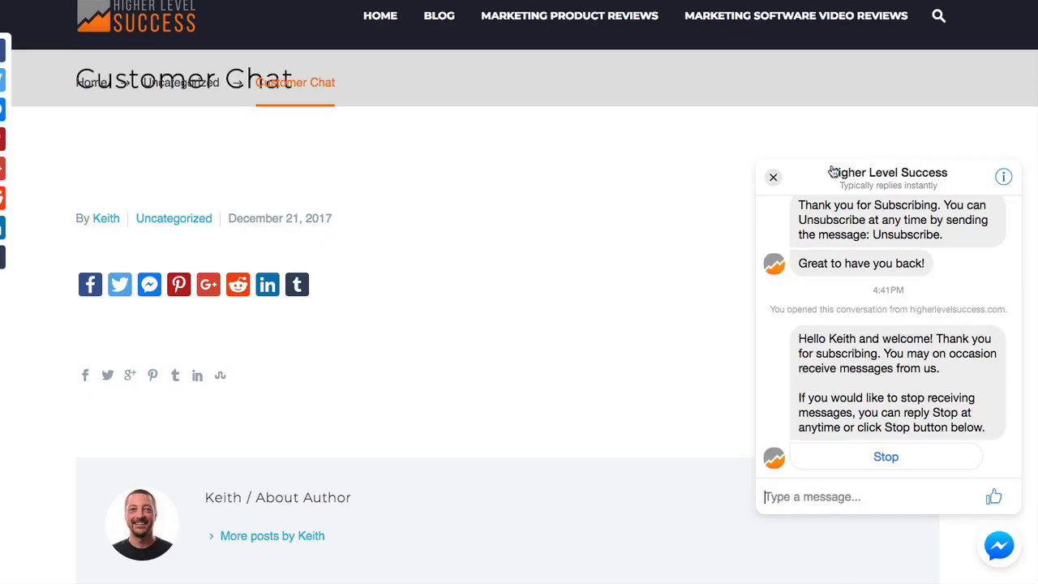
{"action": "left_click", "coordinate": [773, 177]}
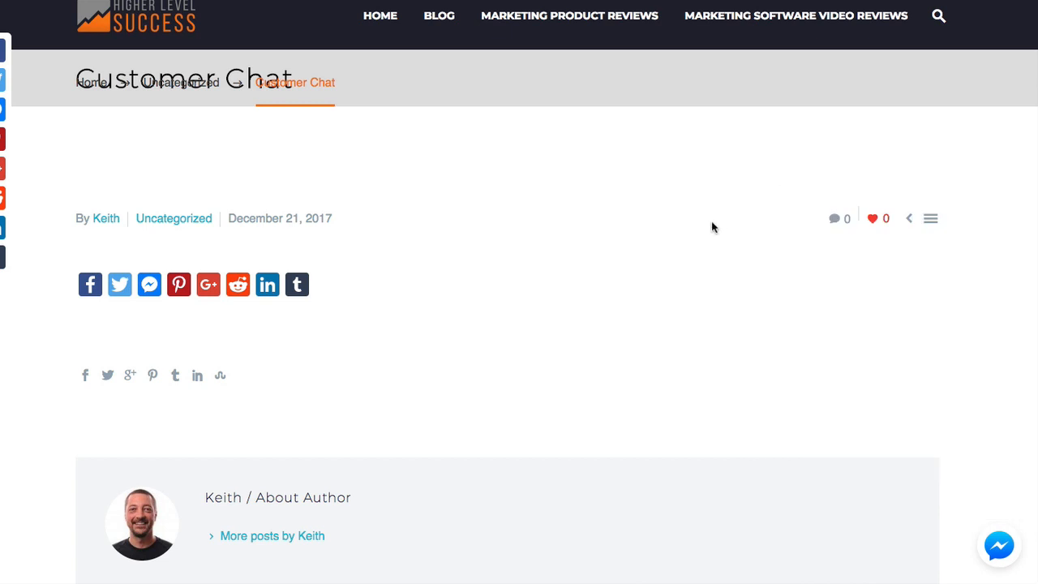
{"action": "left_click", "coordinate": [1012, 549]}
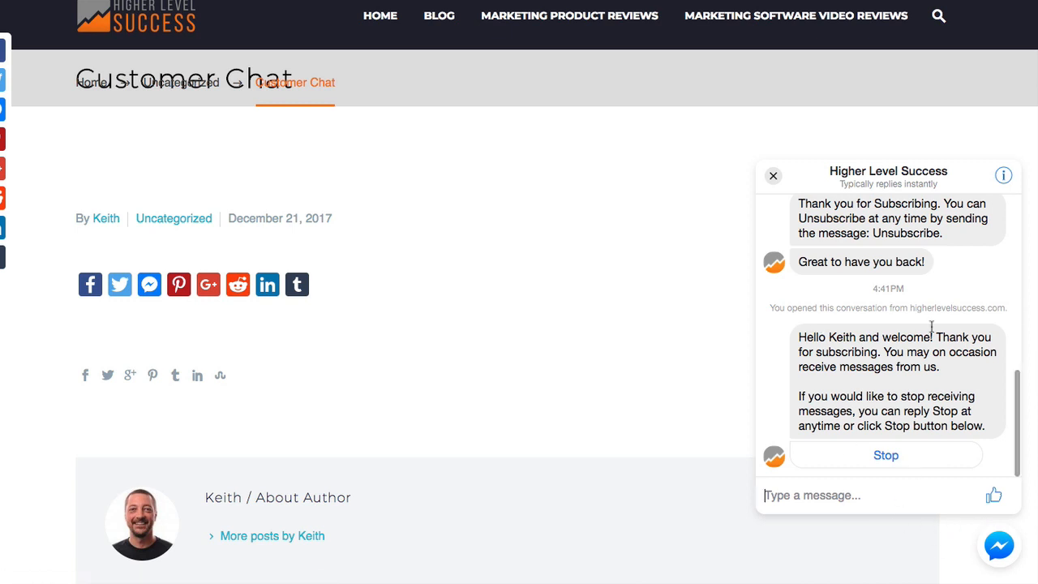
{"action": "left_click", "coordinate": [771, 176]}
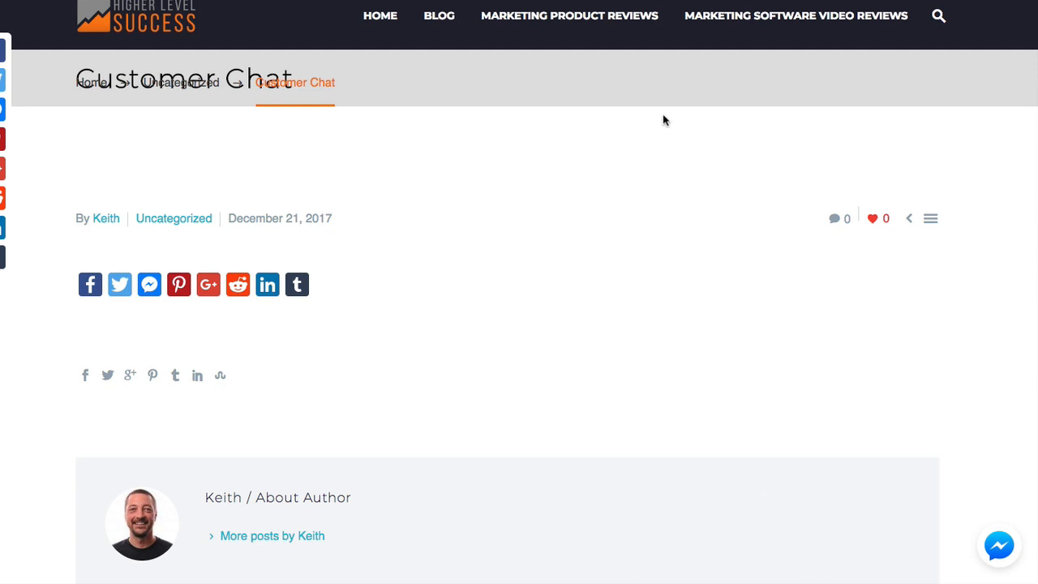